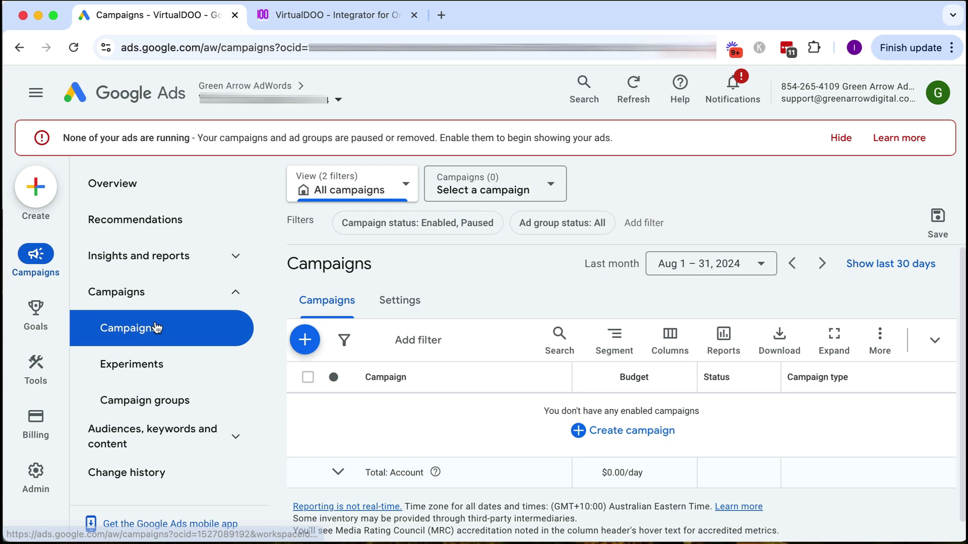
- Start a new campaign without goal guidance and choose Search as the campaign type
left_click(306, 341)
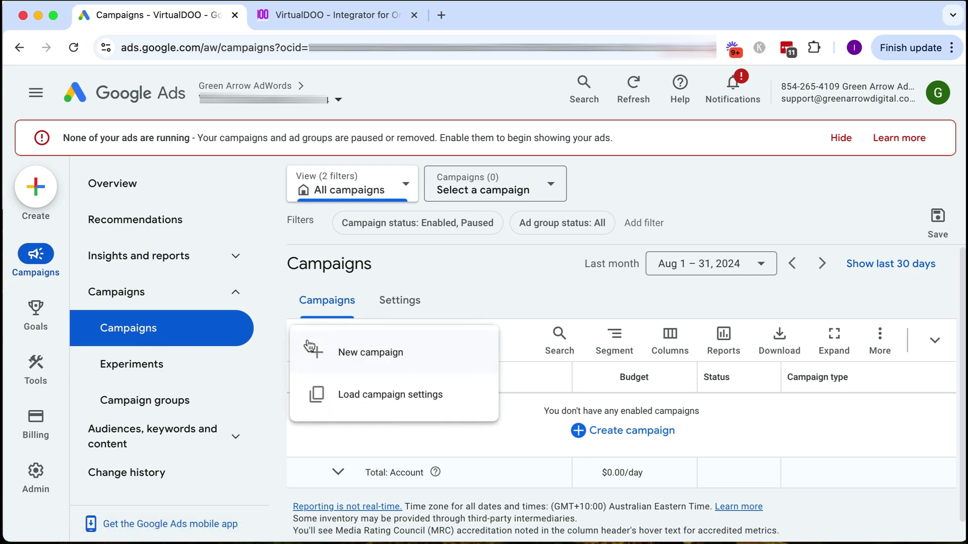
left_click(370, 358)
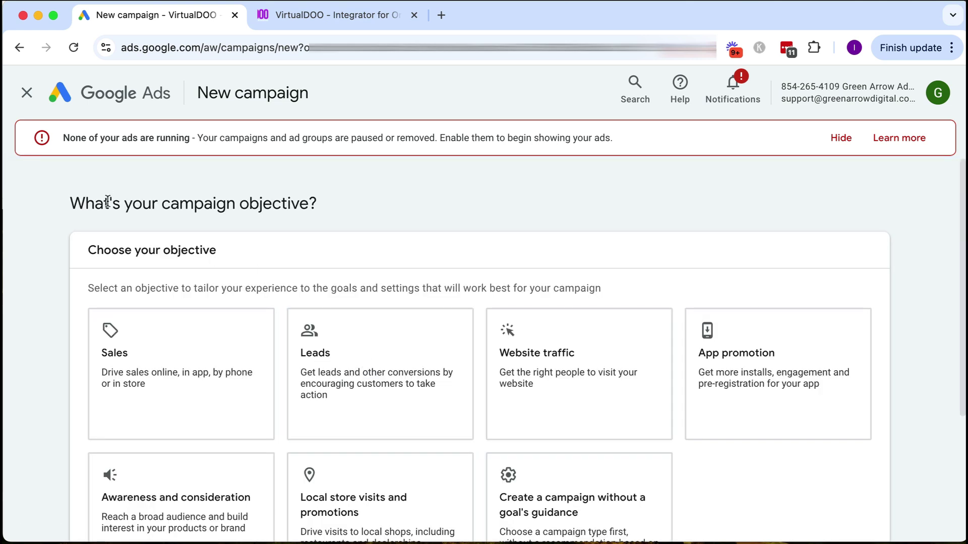
left_click_drag(88, 202, 317, 205)
left_click(314, 207)
scroll(351, 224, "down", 2)
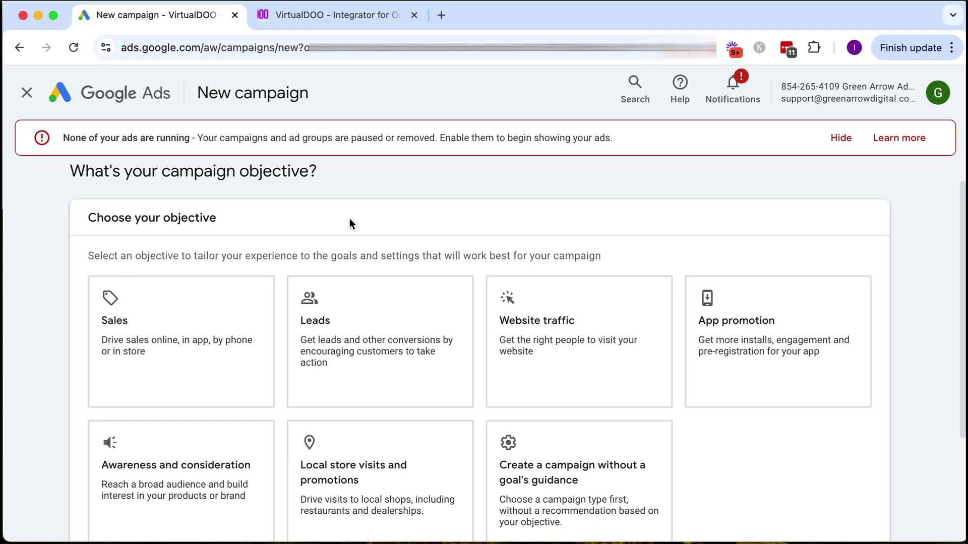
scroll(350, 219, "down", 2)
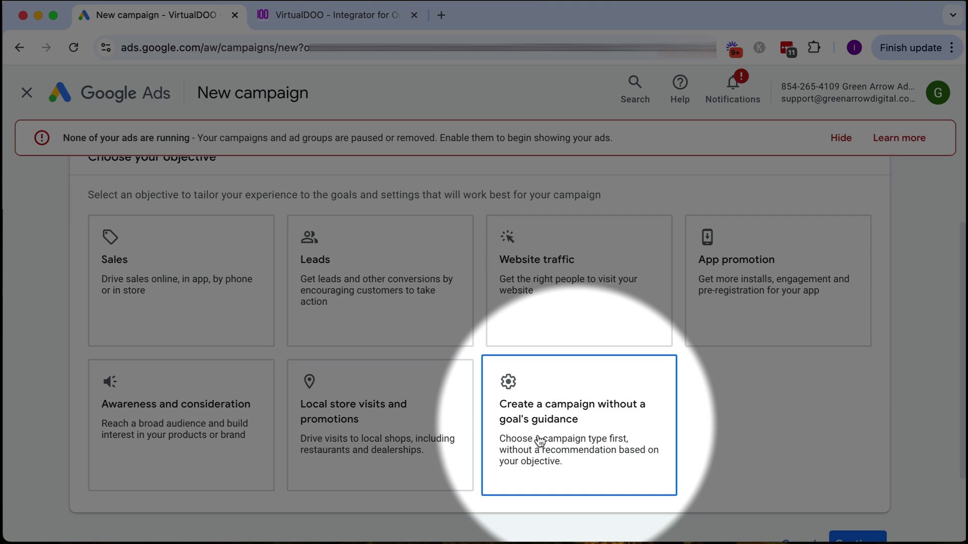
left_click(540, 441)
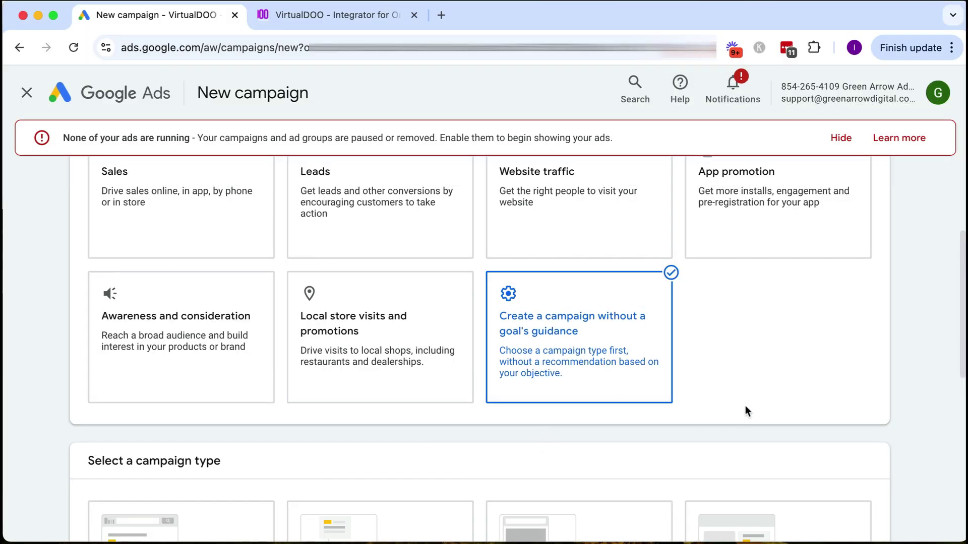
scroll(745, 406, "down", 5)
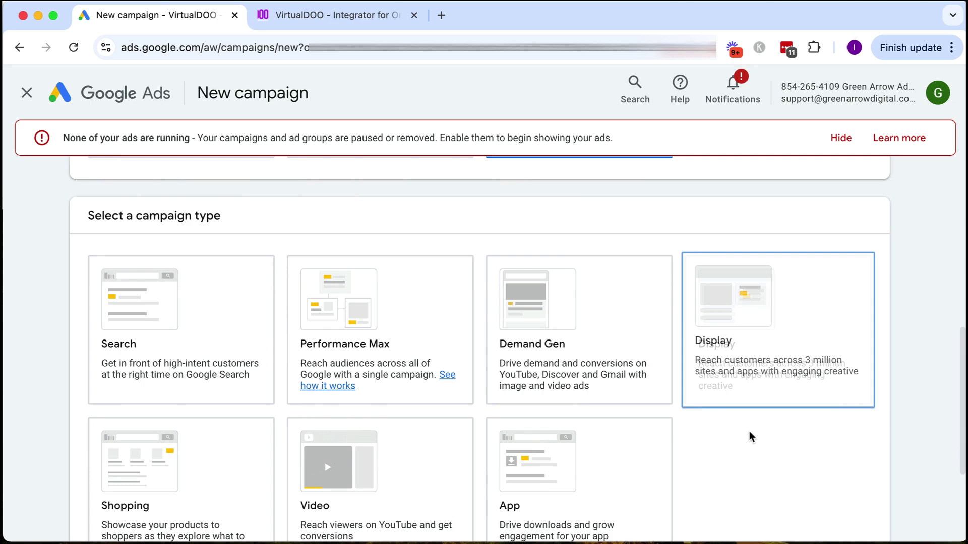
scroll(749, 436, "down", 1)
left_click(201, 309)
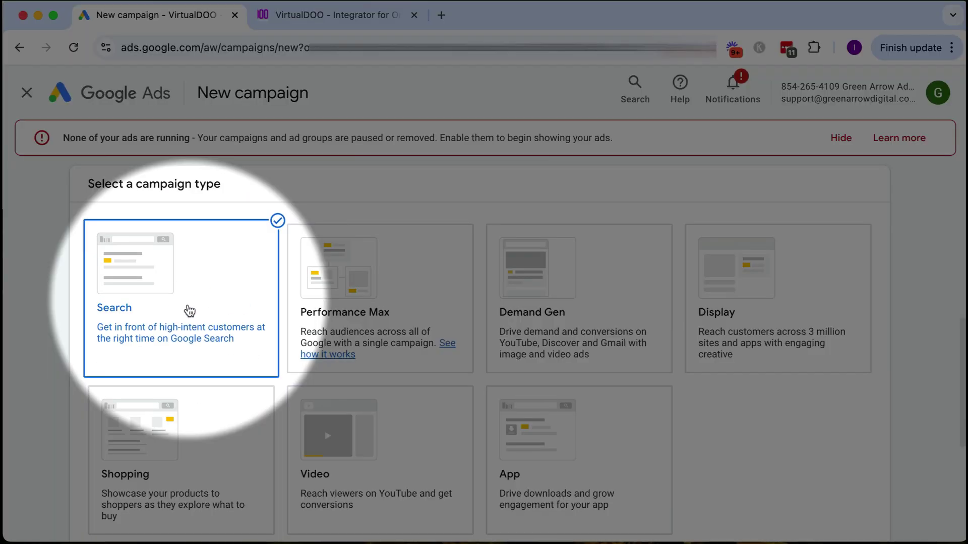
- Name the campaign 'Dynamic Search' and start it fresh instead of resuming the saved draft
scroll(779, 446, "down", 1)
scroll(779, 446, "down", 5)
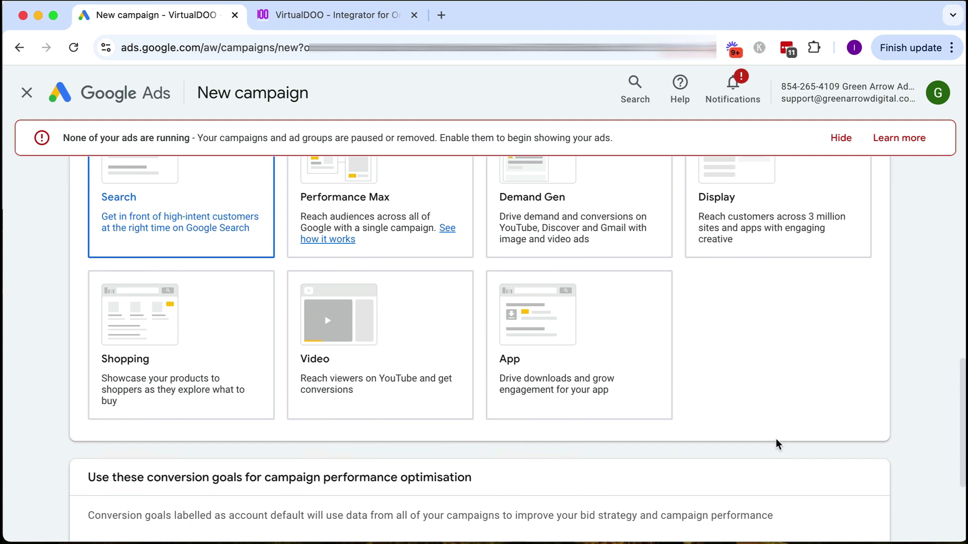
left_click(868, 459)
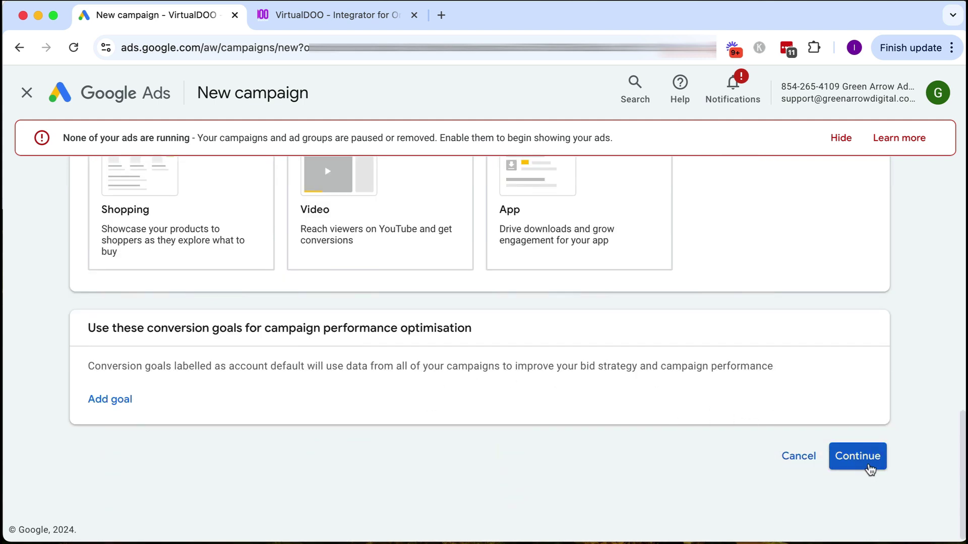
scroll(864, 467, "down", 3)
left_click(865, 460)
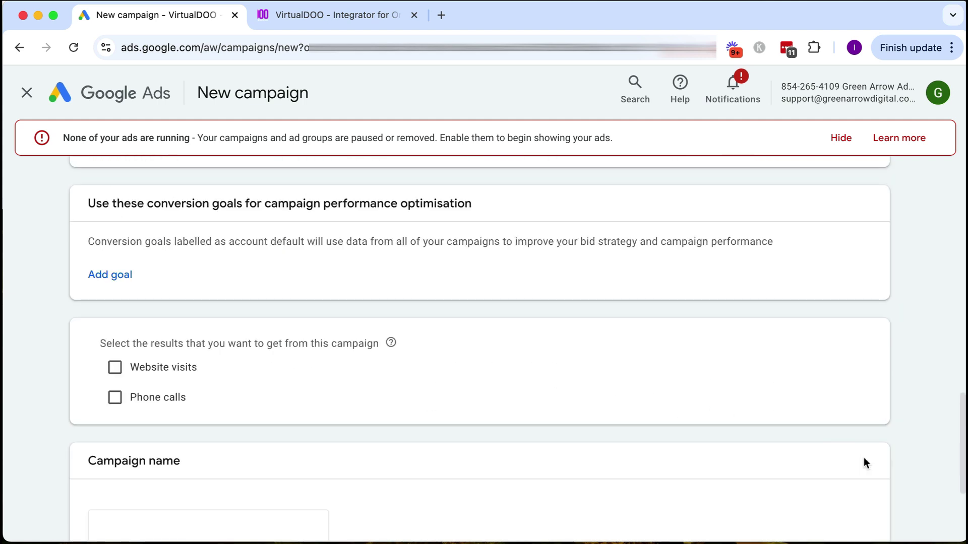
scroll(755, 423, "down", 3)
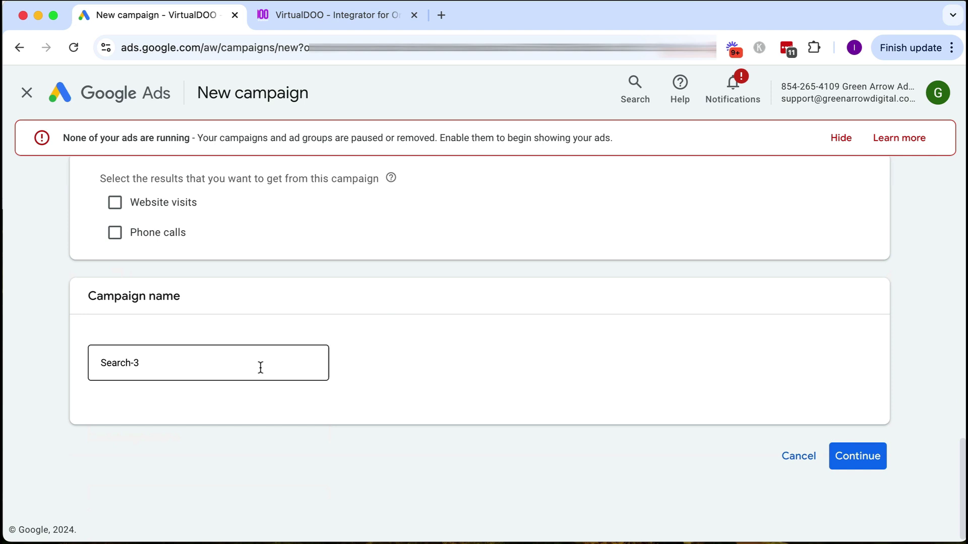
left_click_drag(179, 365, 96, 361)
type("D")
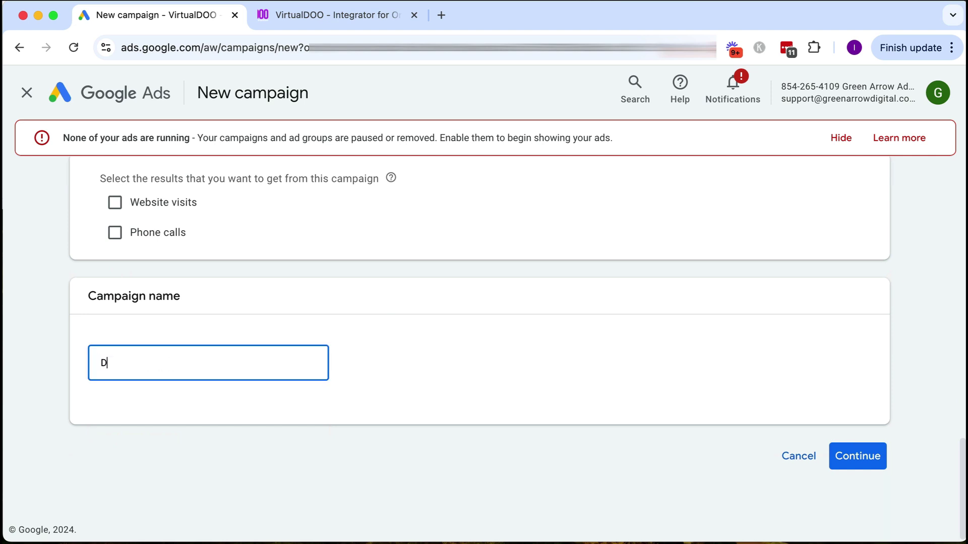
type("ynamic Search")
left_click(857, 457)
left_click(688, 468)
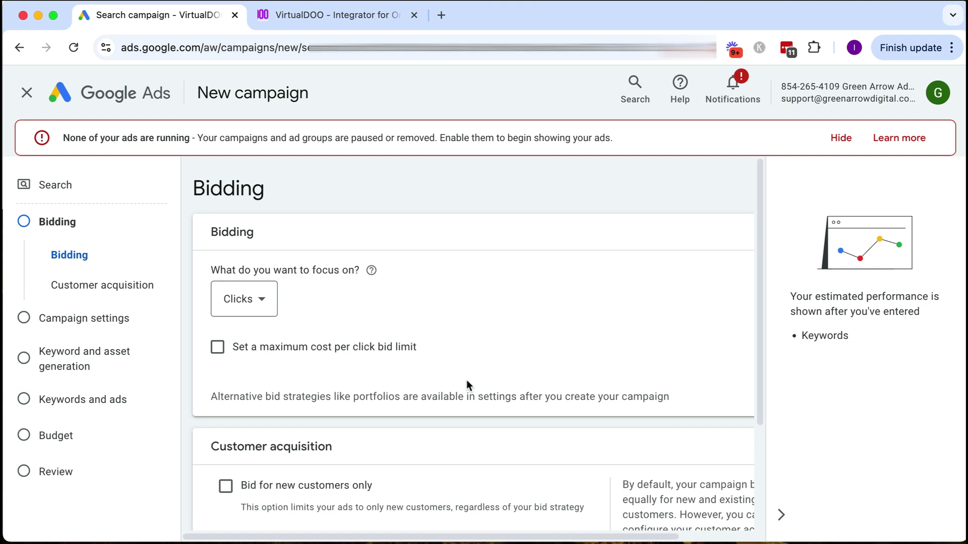
- Keep Clicks as the bidding focus and collapse the estimated performance panel
scroll(466, 381, "down", 1)
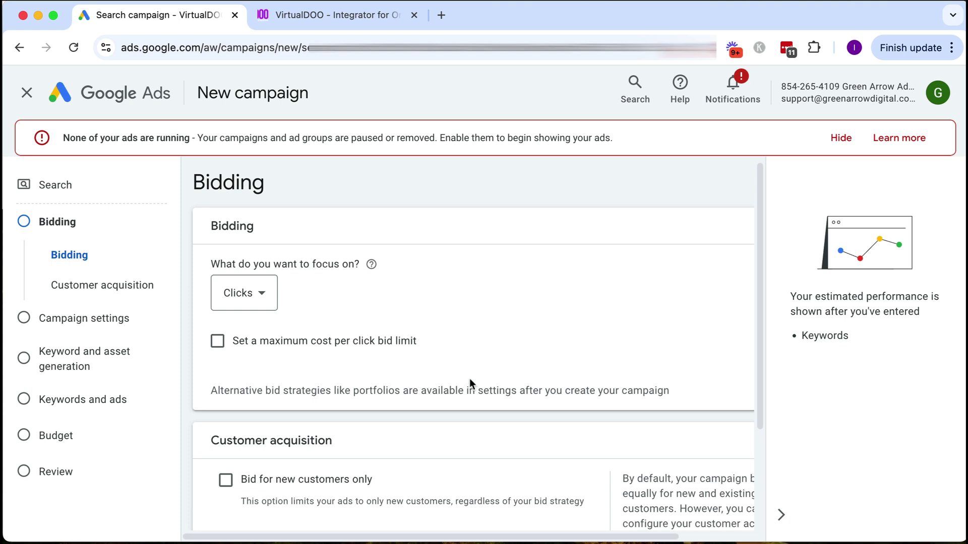
scroll(469, 381, "down", 5)
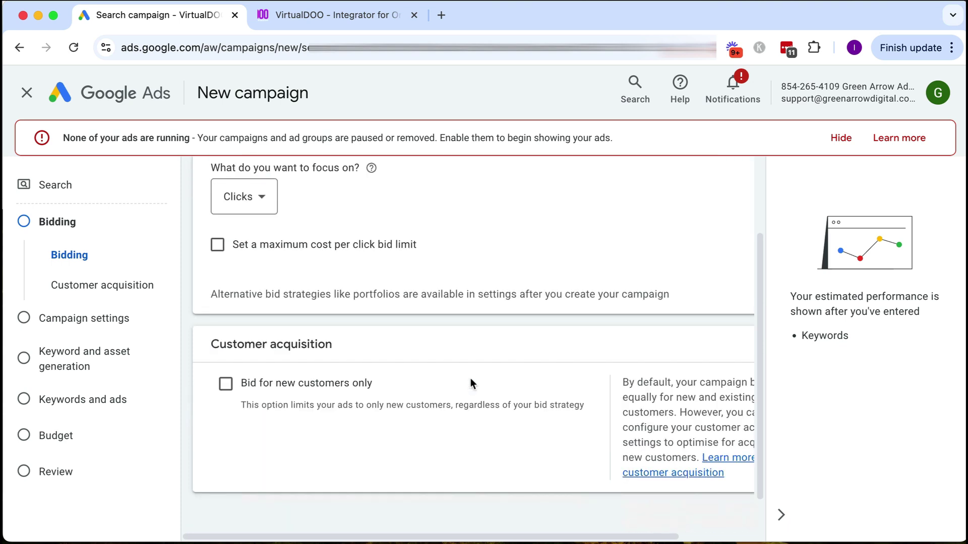
left_click(786, 512)
scroll(520, 415, "down", 1)
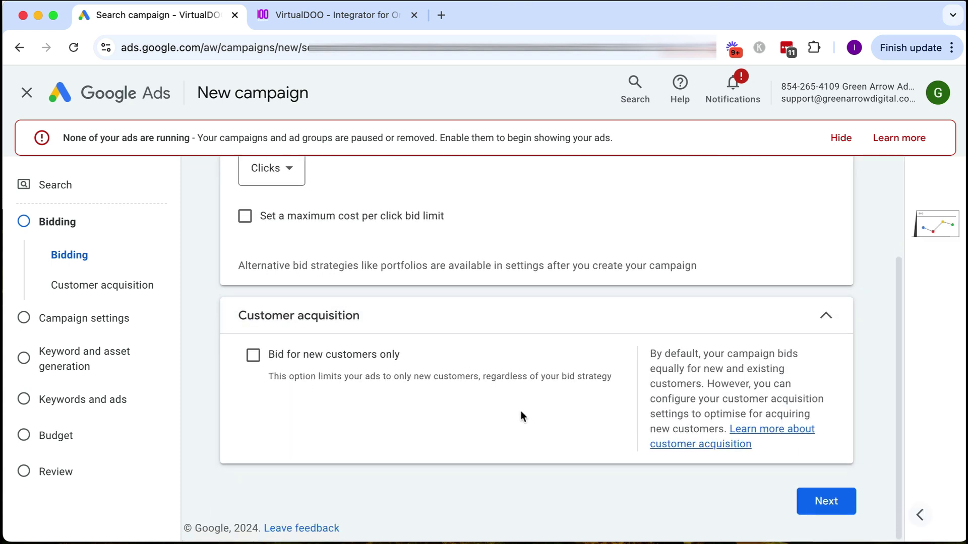
- In campaign settings, untick the Google Display Network and Google search partners
left_click(821, 503)
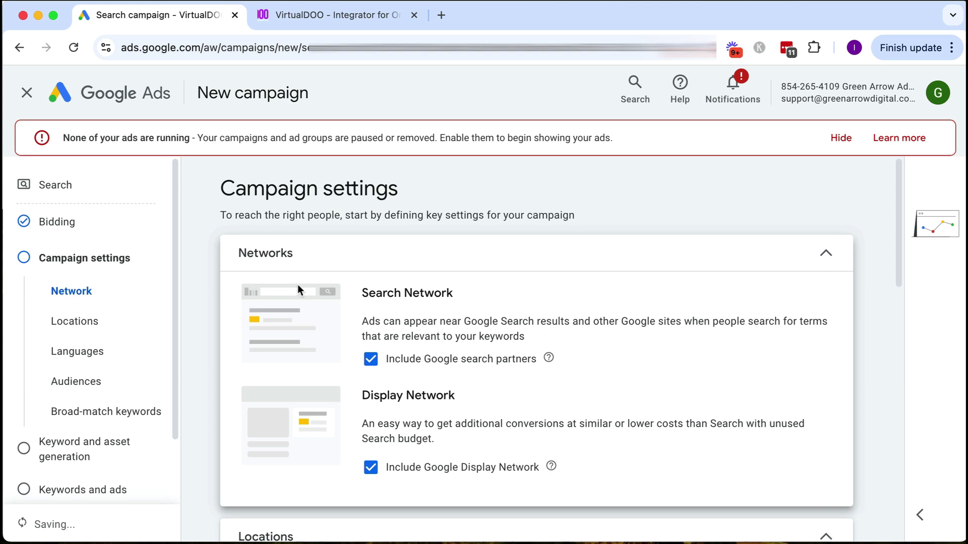
scroll(85, 251, "down", 1)
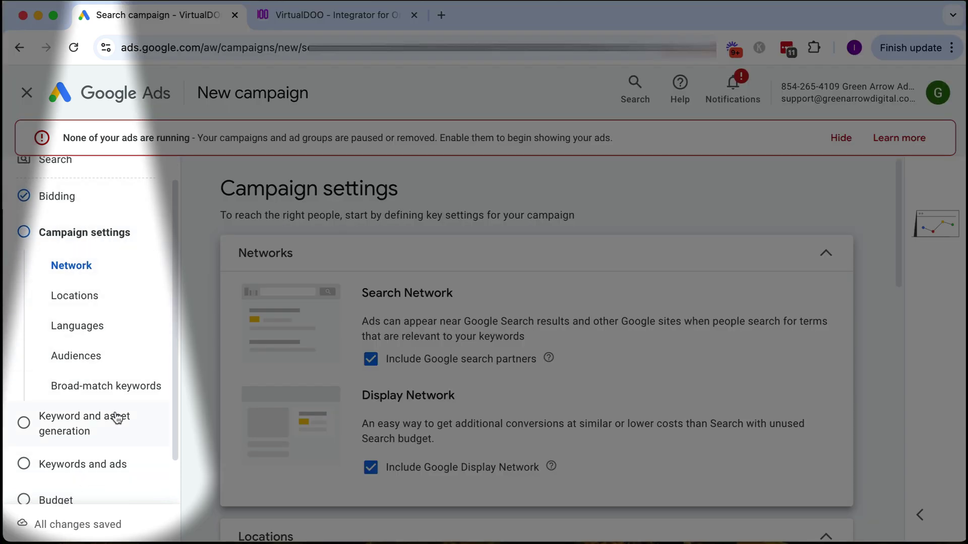
scroll(678, 425, "down", 1)
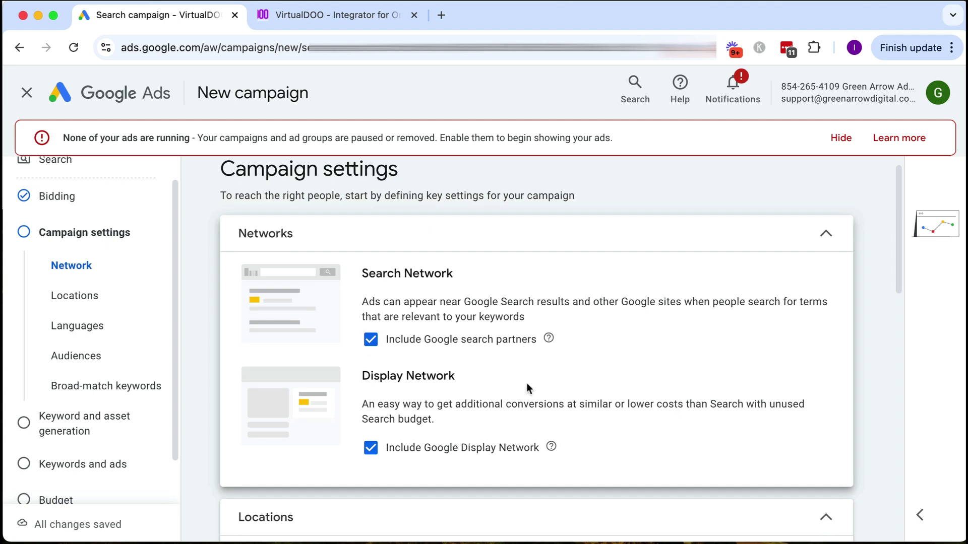
left_click(371, 448)
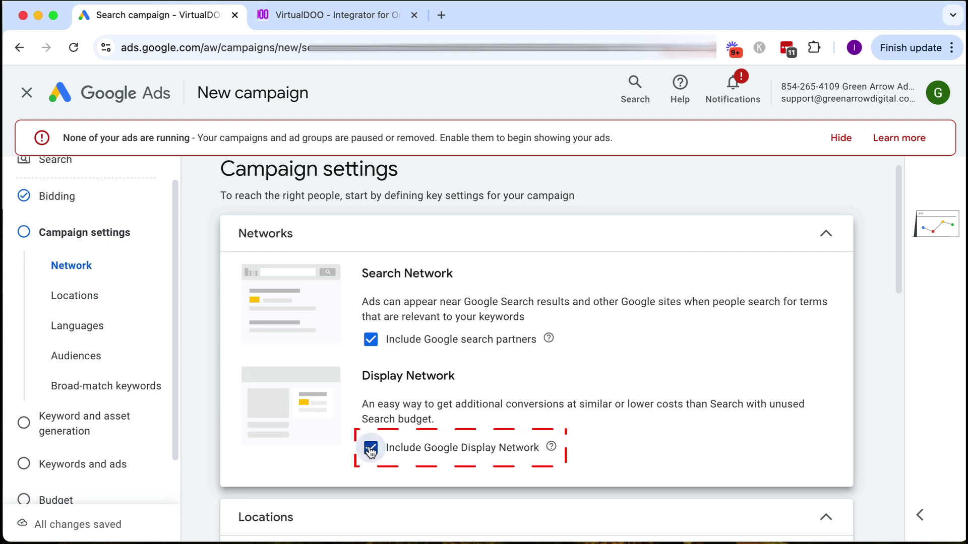
left_click(373, 340)
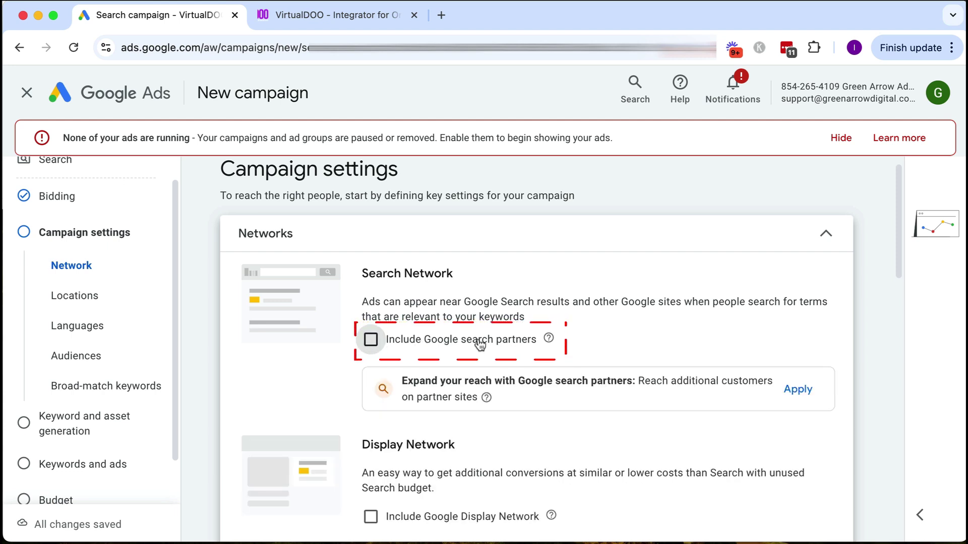
scroll(847, 433, "down", 2)
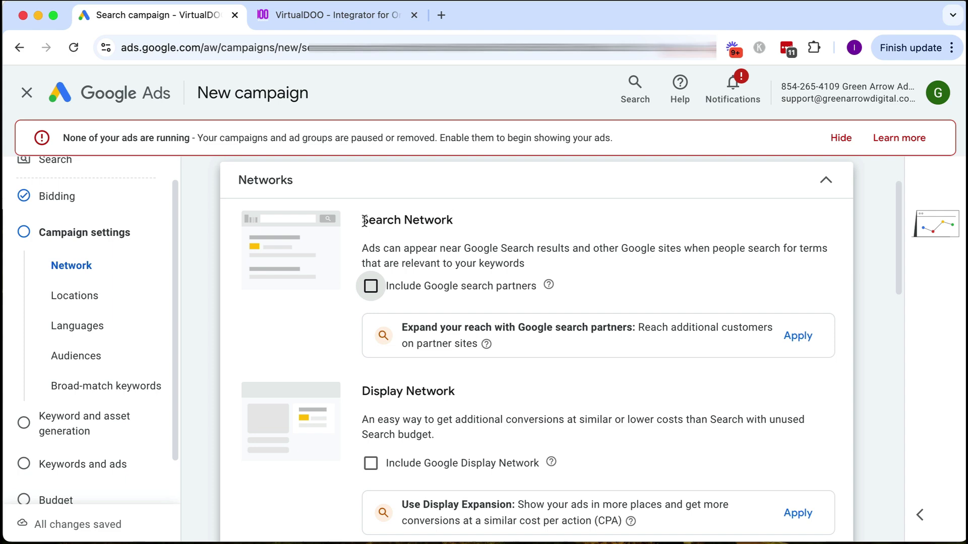
left_click_drag(362, 220, 453, 220)
left_click(452, 222)
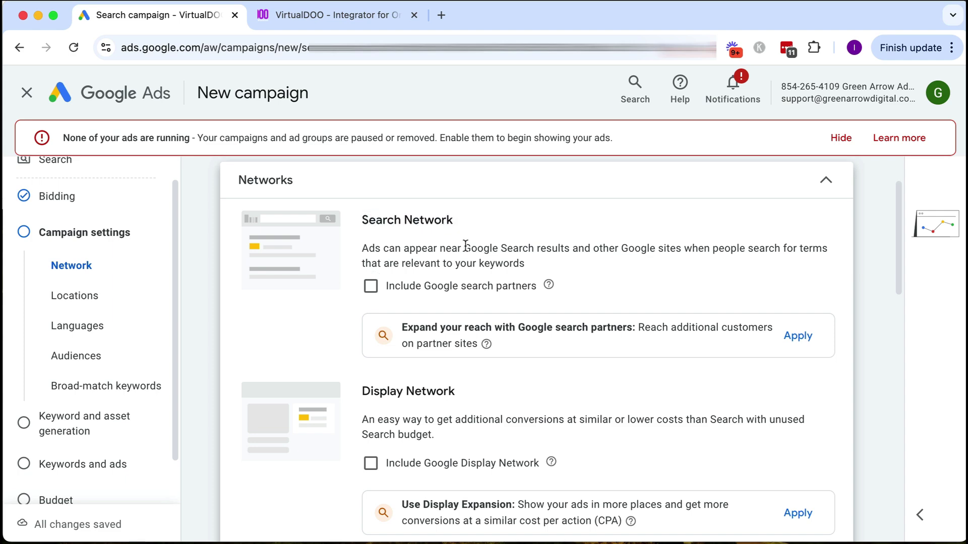
scroll(465, 245, "down", 3)
scroll(464, 245, "down", 5)
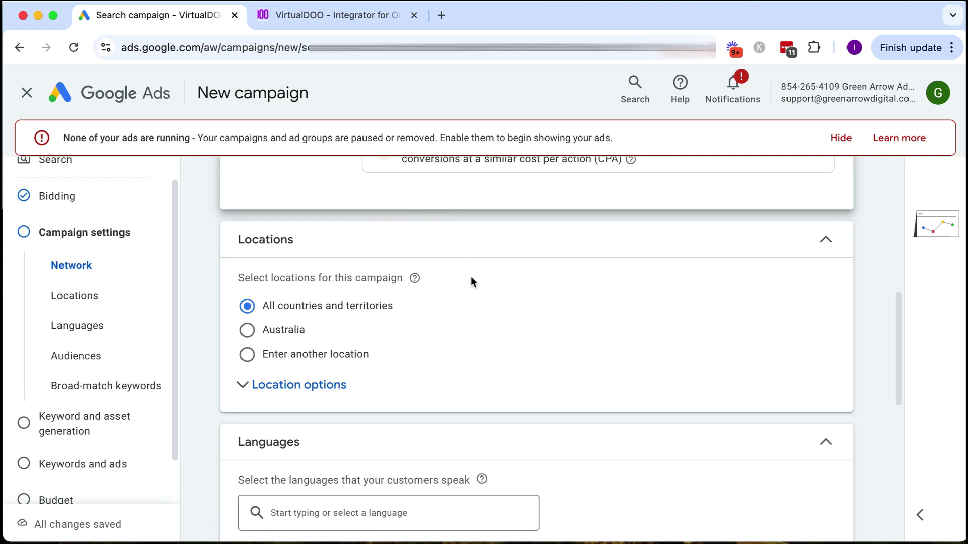
- Choose Enter another location and add United States and Canada as targets
left_click(281, 331)
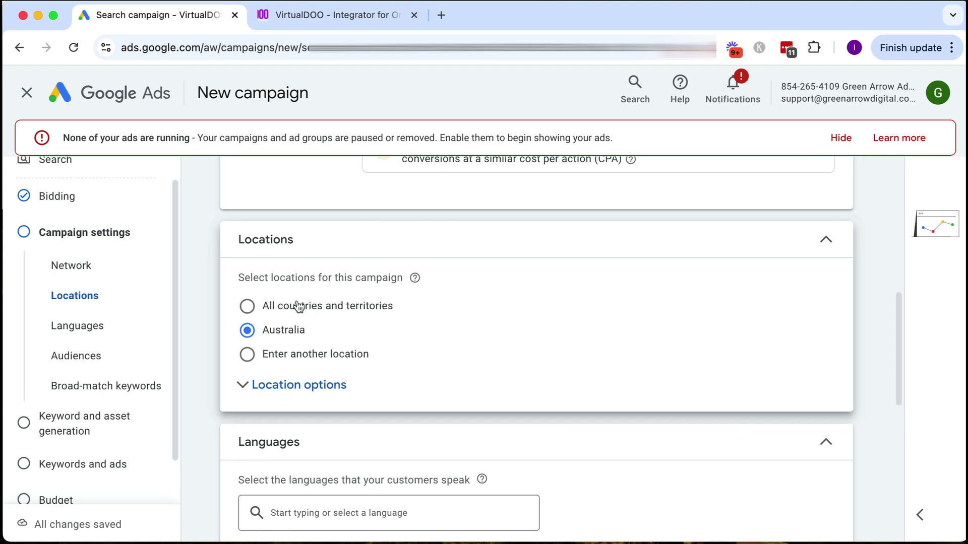
scroll(442, 341, "down", 1)
left_click(329, 344)
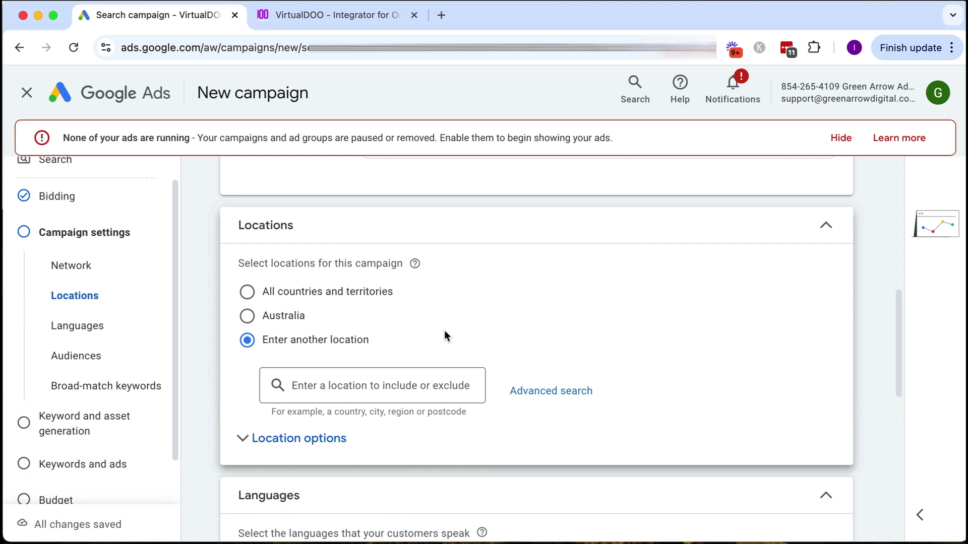
scroll(446, 336, "down", 2)
left_click(351, 341)
type("unite")
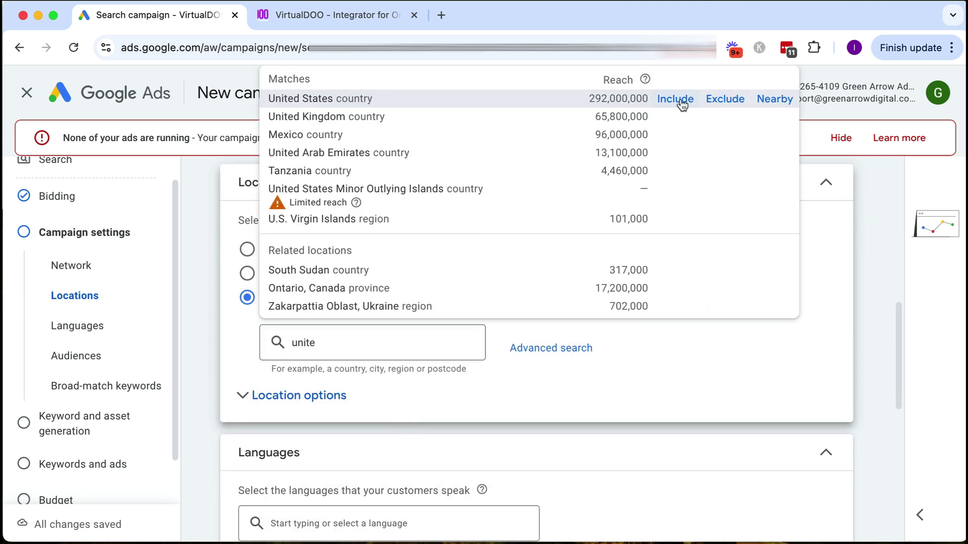
left_click(681, 99)
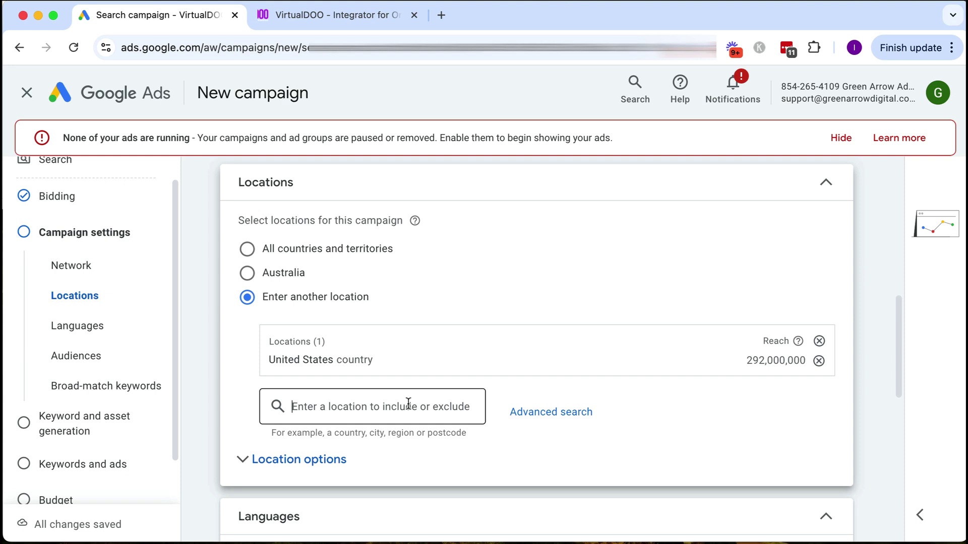
type("canad")
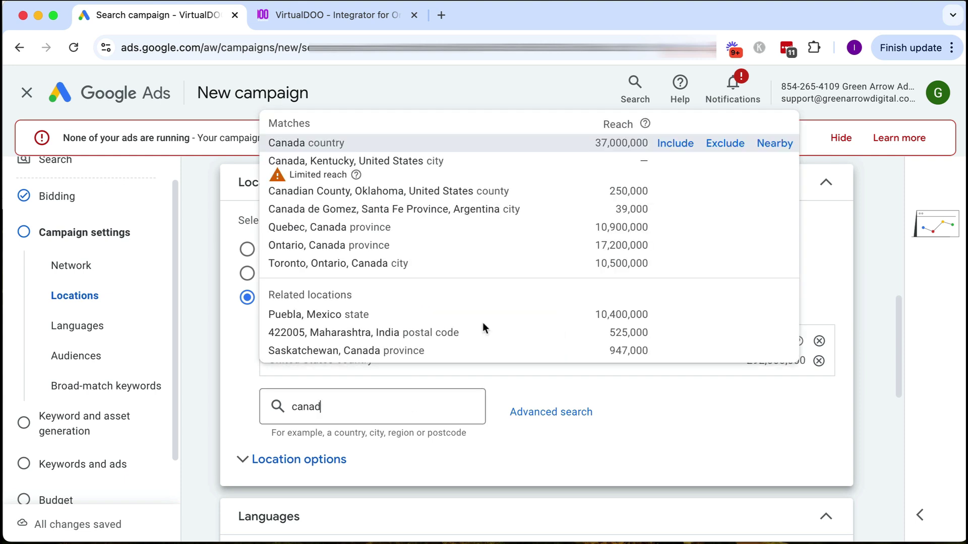
left_click(666, 144)
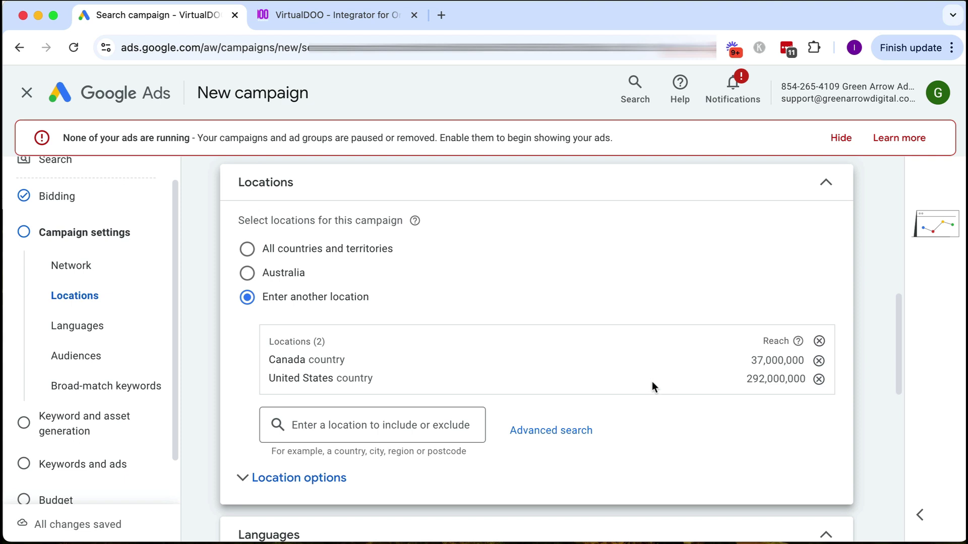
scroll(652, 382, "down", 1)
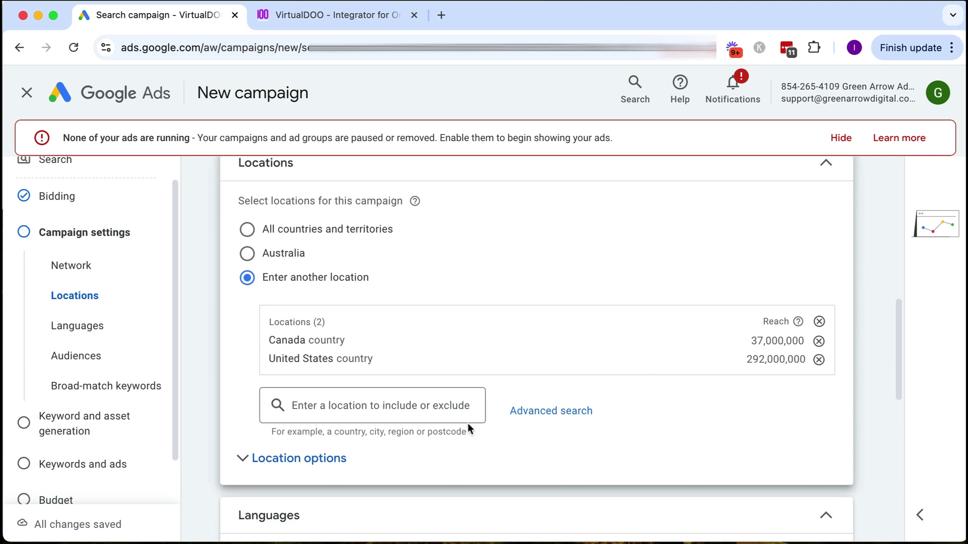
scroll(456, 416, "down", 3)
- Set location options to Presence, reaching only people in the chosen countries
left_click(286, 401)
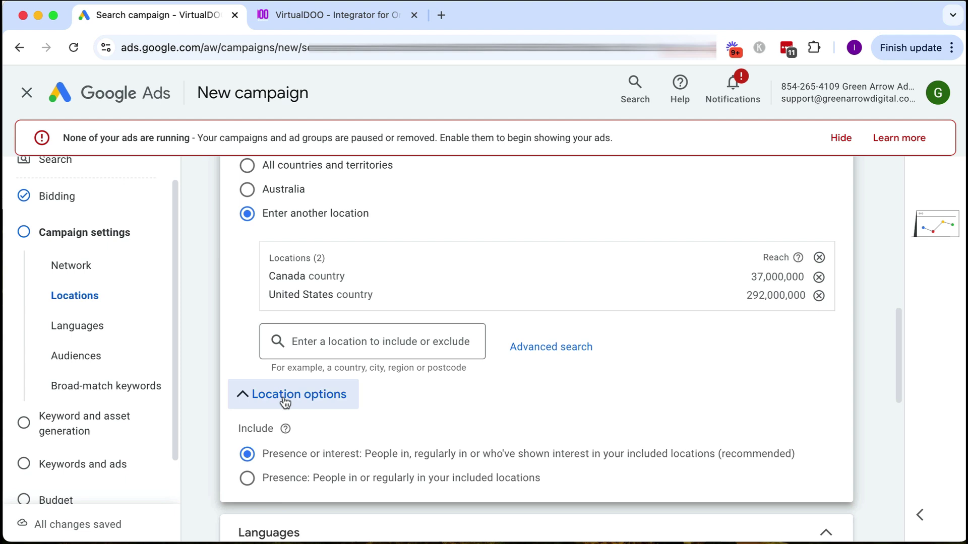
scroll(430, 406, "down", 3)
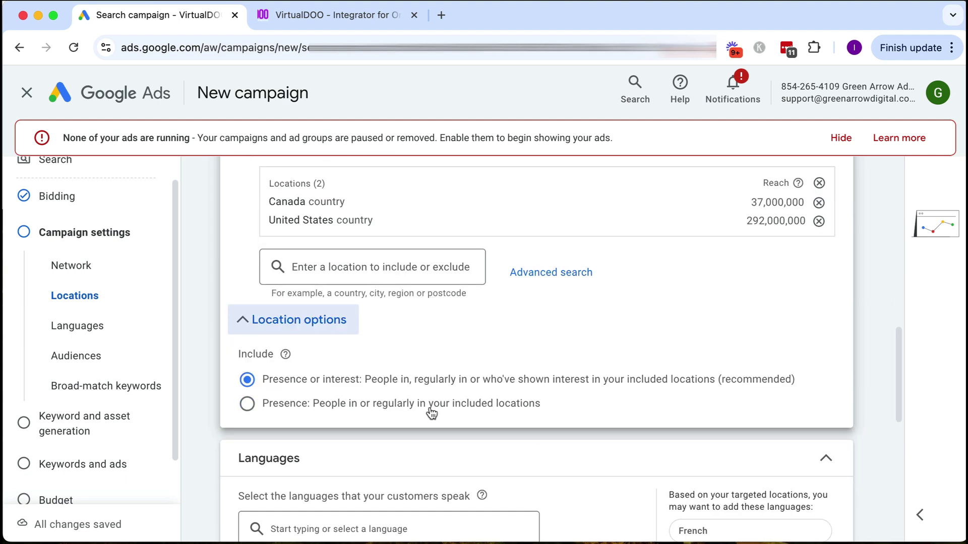
left_click(261, 408)
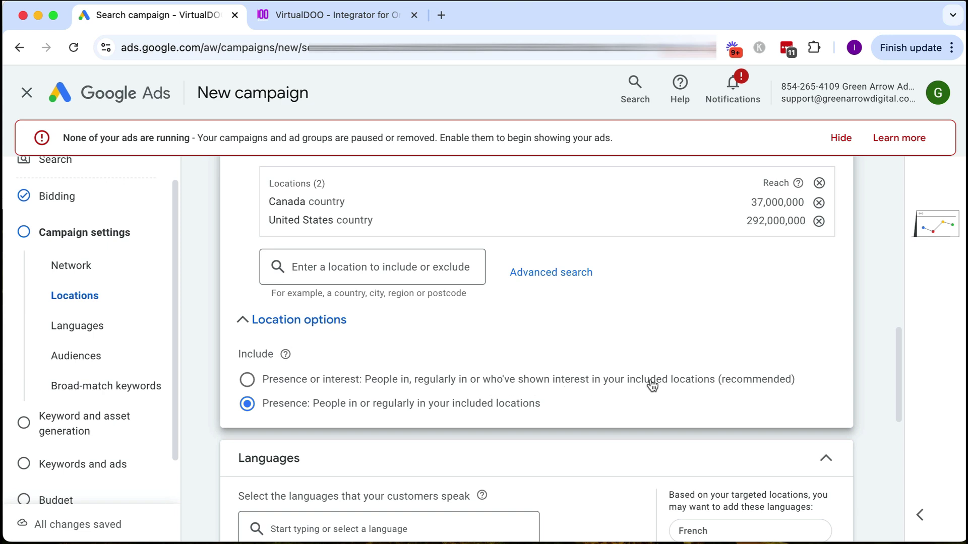
- Review the expanded More settings and continue to keyword and asset generation
scroll(651, 384, "up", 1)
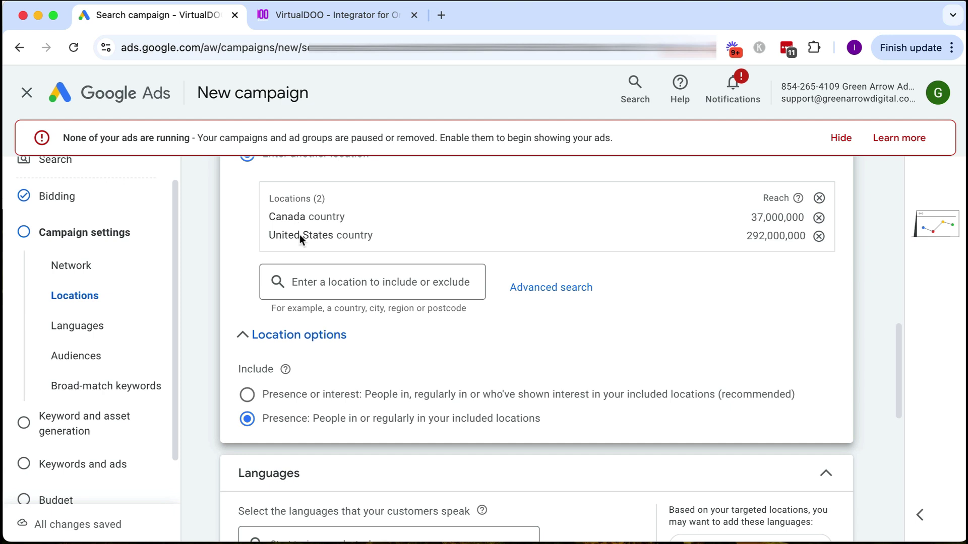
scroll(434, 401, "down", 1)
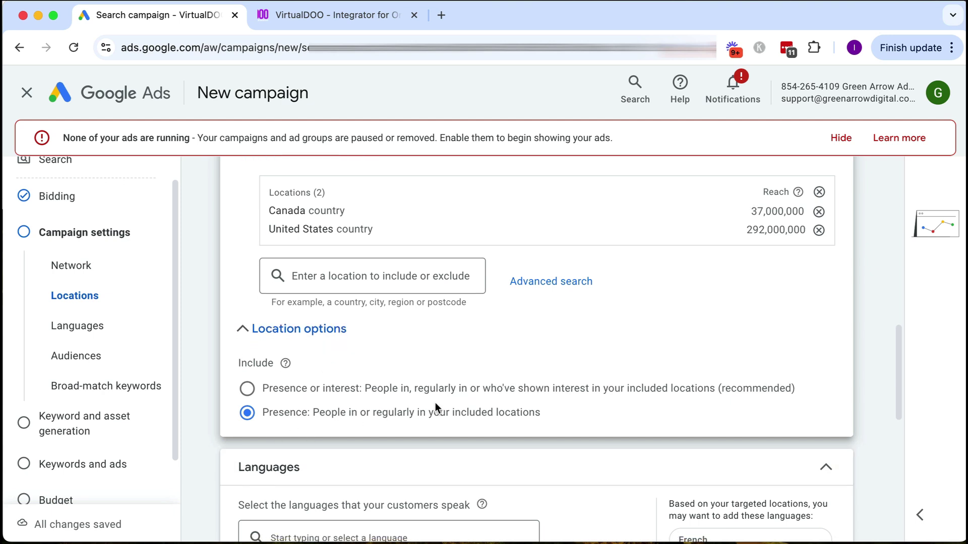
scroll(436, 407, "down", 5)
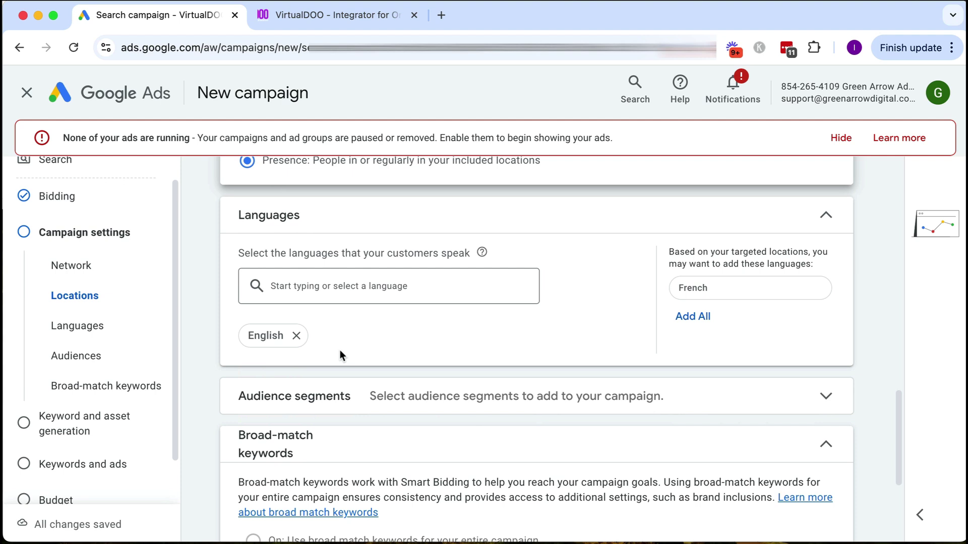
scroll(341, 355, "down", 2)
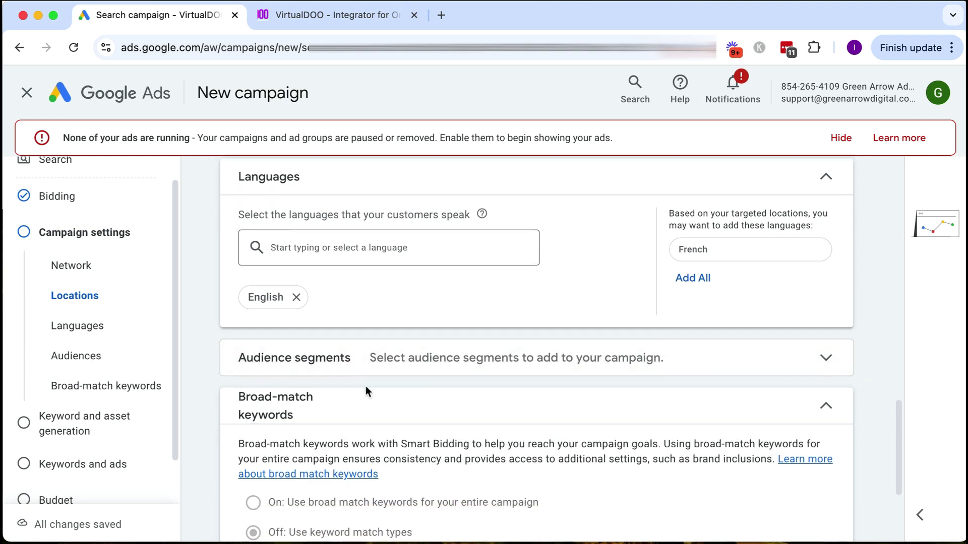
scroll(373, 393, "down", 3)
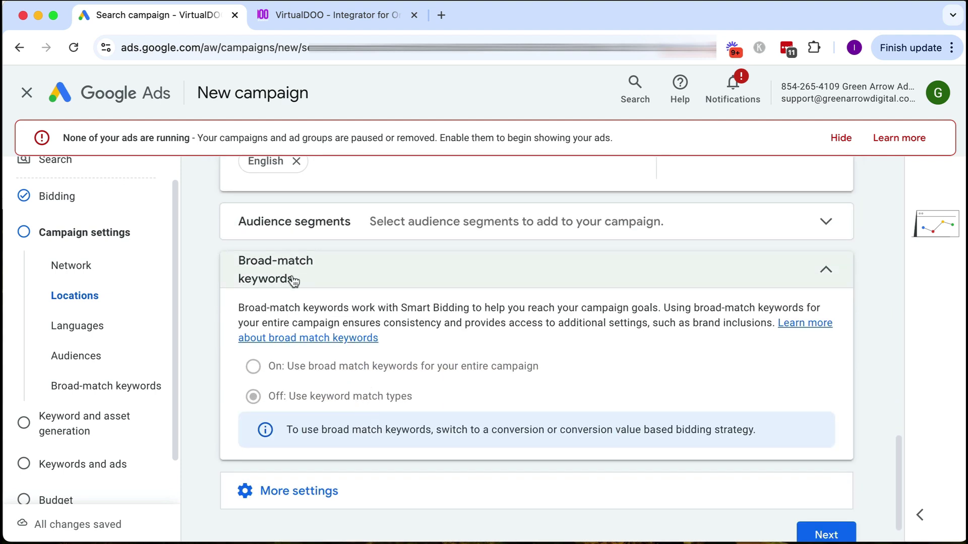
scroll(461, 383, "down", 1)
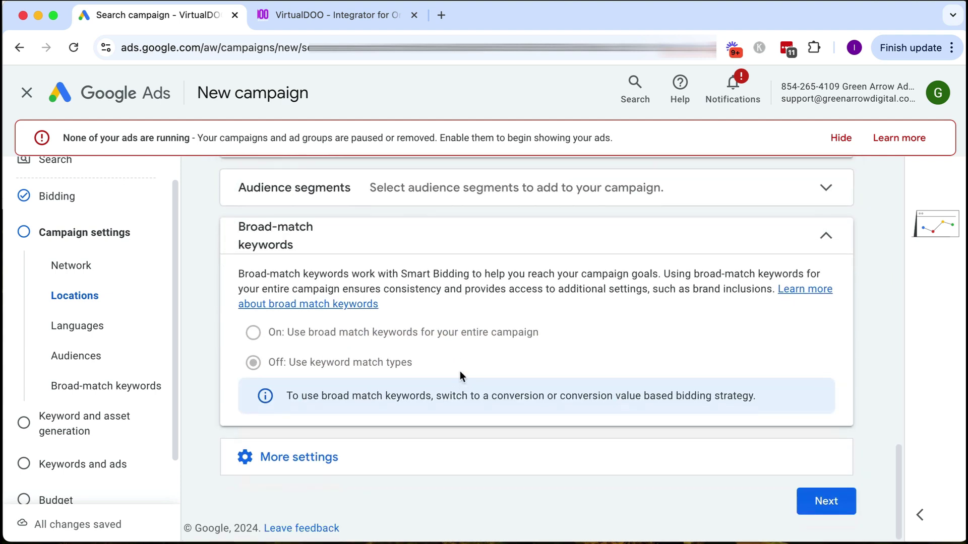
left_click(340, 464)
scroll(447, 445, "down", 3)
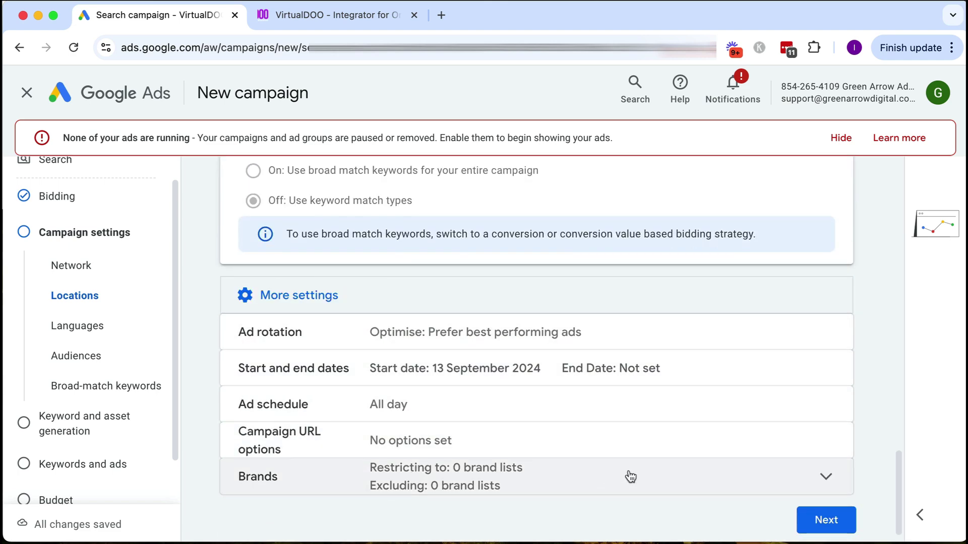
scroll(630, 474, "down", 1)
left_click(826, 502)
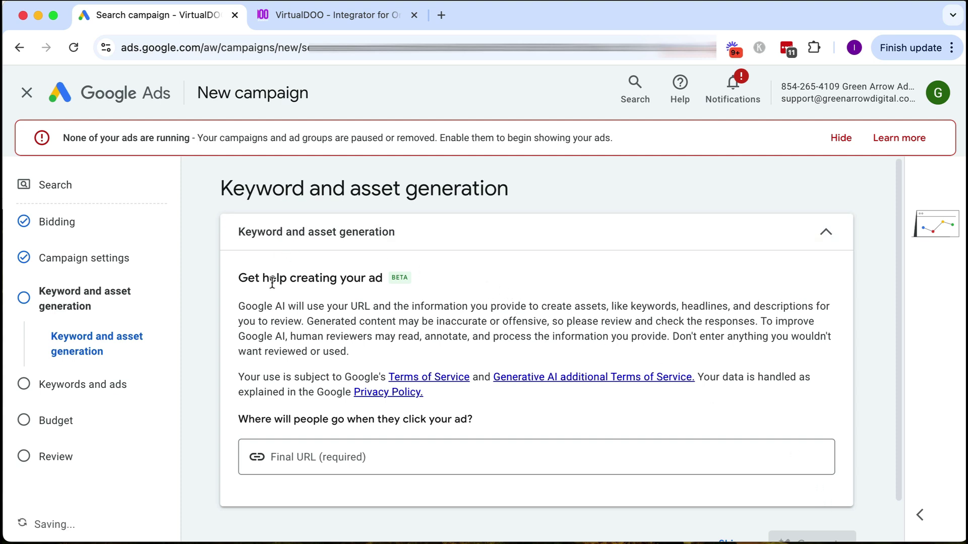
- Skip AI keyword and asset generation and close the Chat panel
scroll(378, 298, "down", 2)
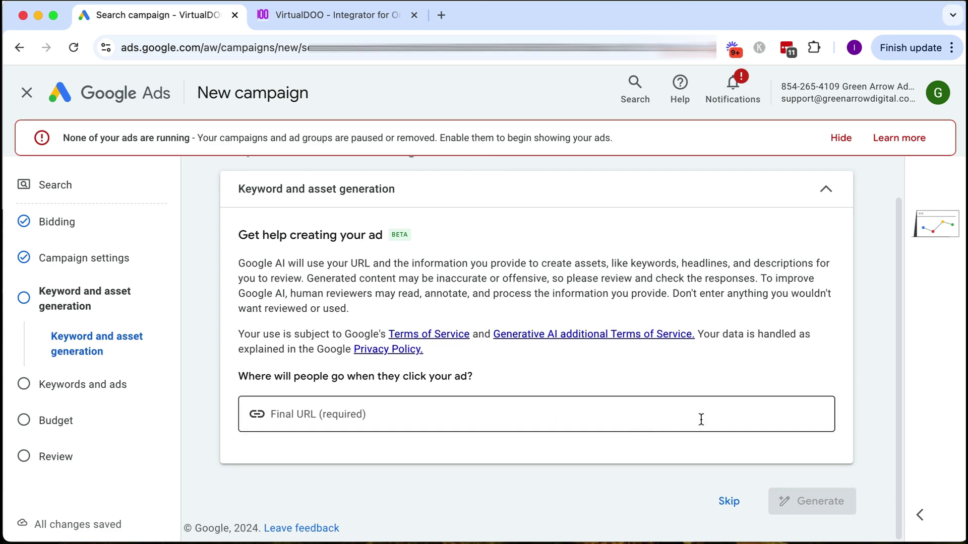
left_click(729, 508)
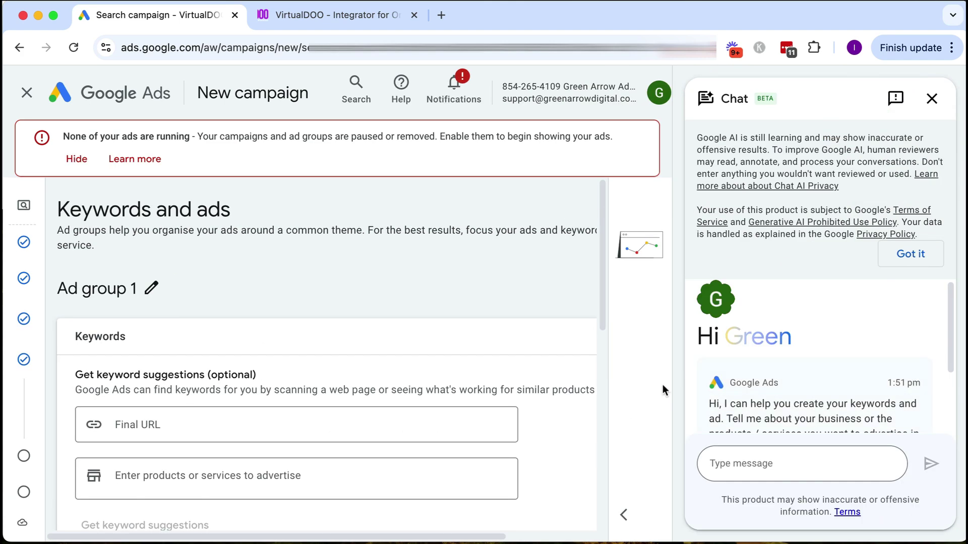
left_click(932, 98)
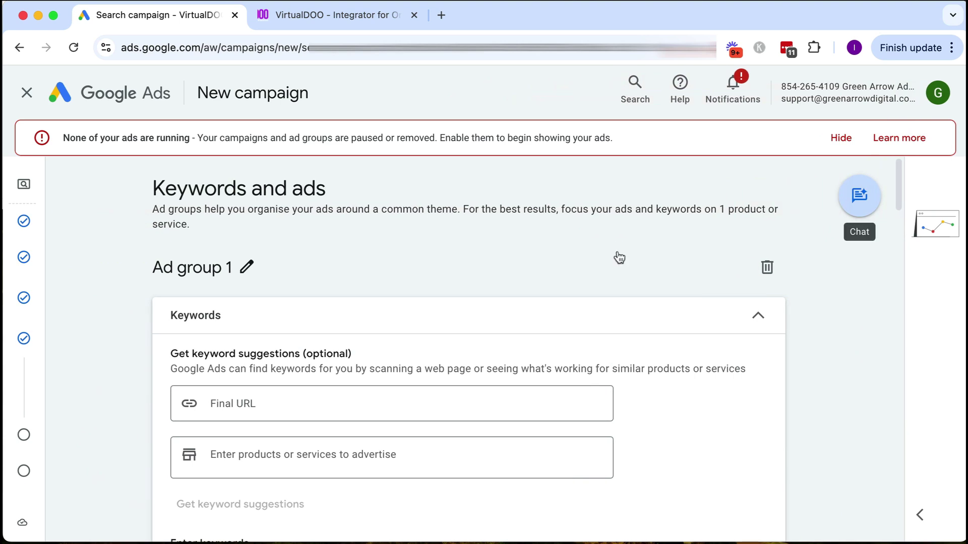
- Enter the keyword 'fractional operations manager' for Ad group 1
scroll(381, 228, "down", 2)
scroll(380, 232, "down", 5)
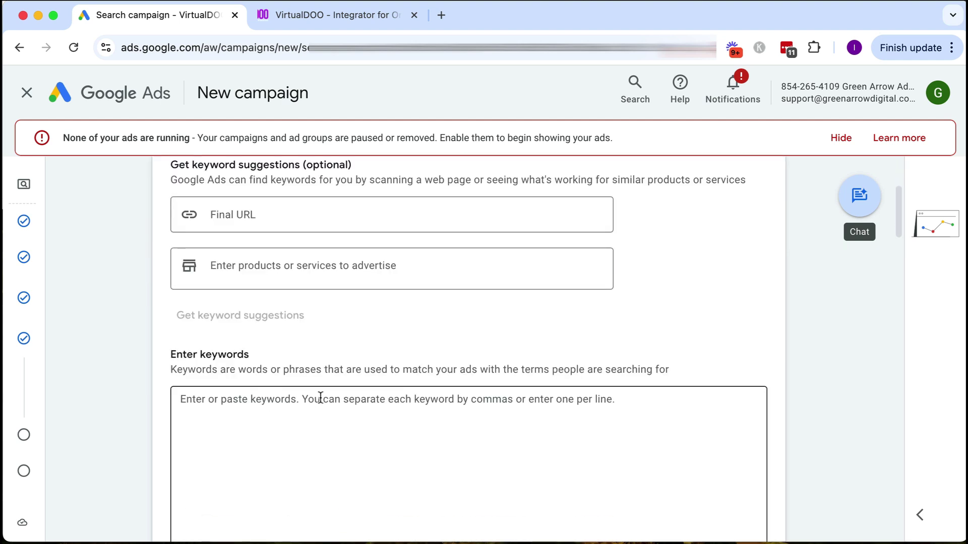
scroll(257, 326, "up", 4)
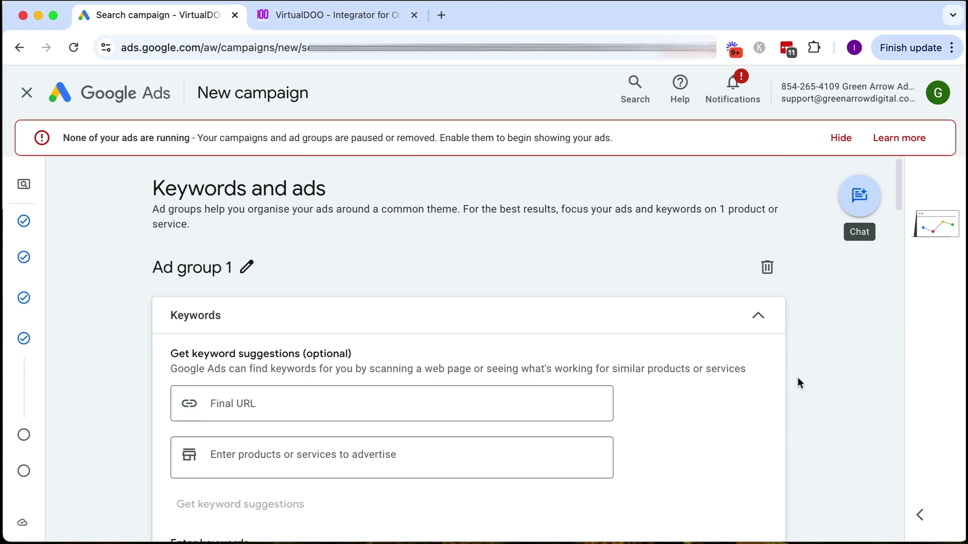
scroll(797, 380, "down", 3)
scroll(797, 383, "down", 3)
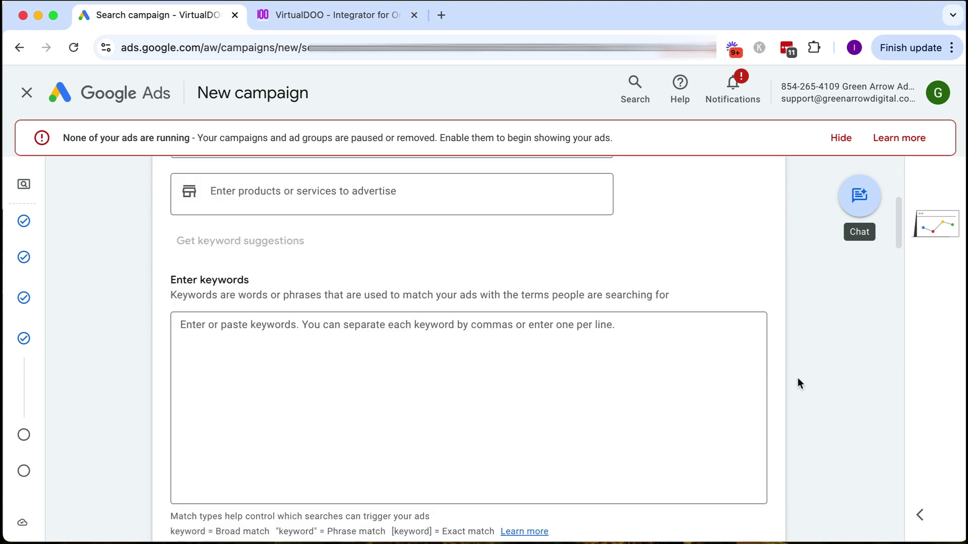
scroll(798, 377, "down", 1)
left_click(469, 332)
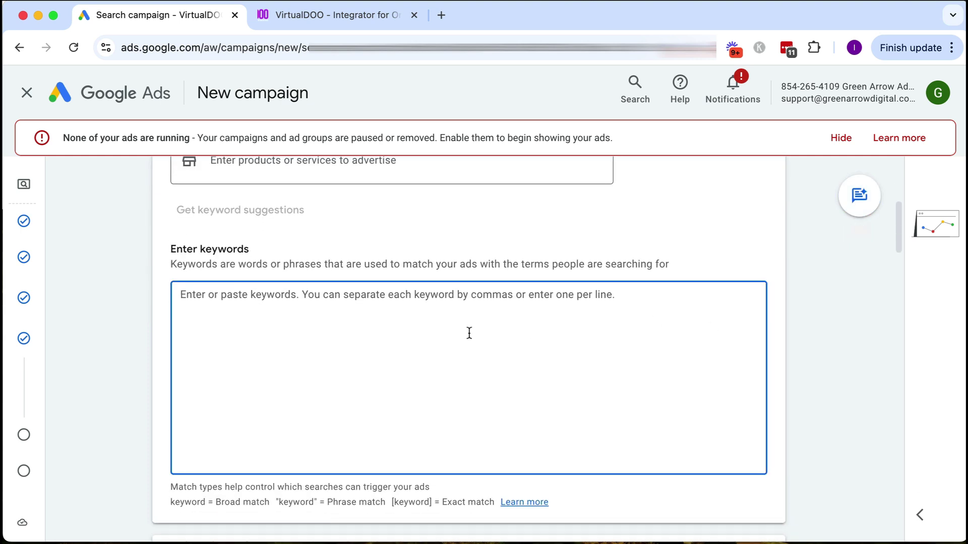
type("fractional")
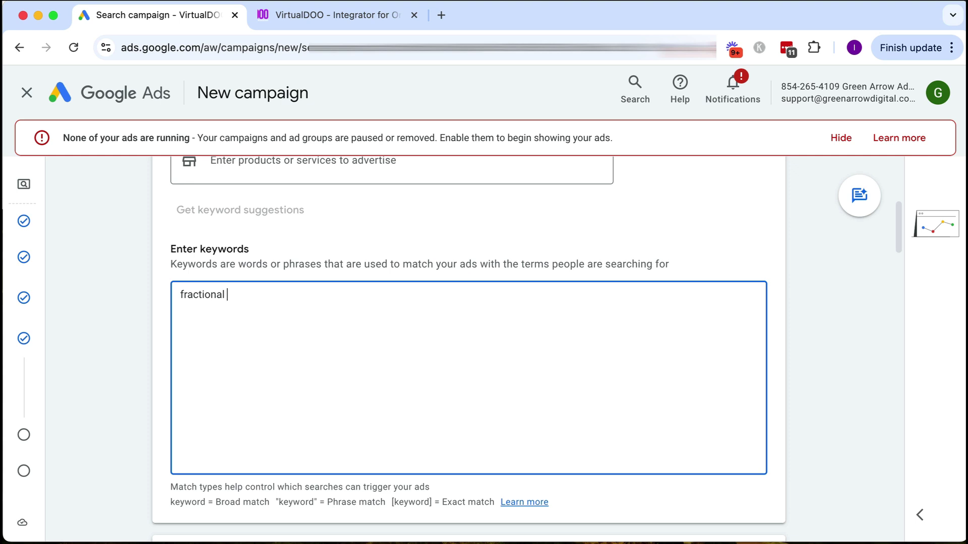
type(" operations managem")
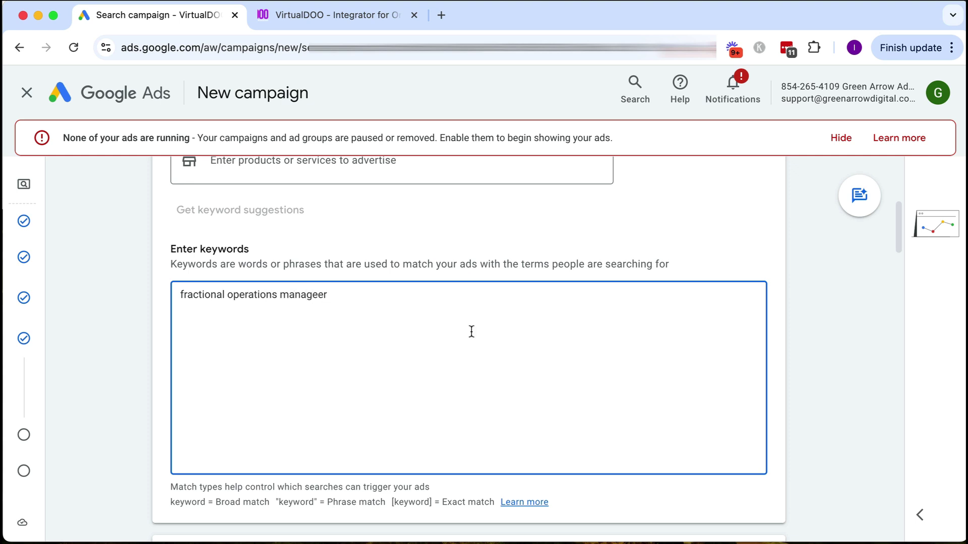
- Cancel the unfinished ad draft and delete the placeholder ad card
scroll(750, 390, "down", 10)
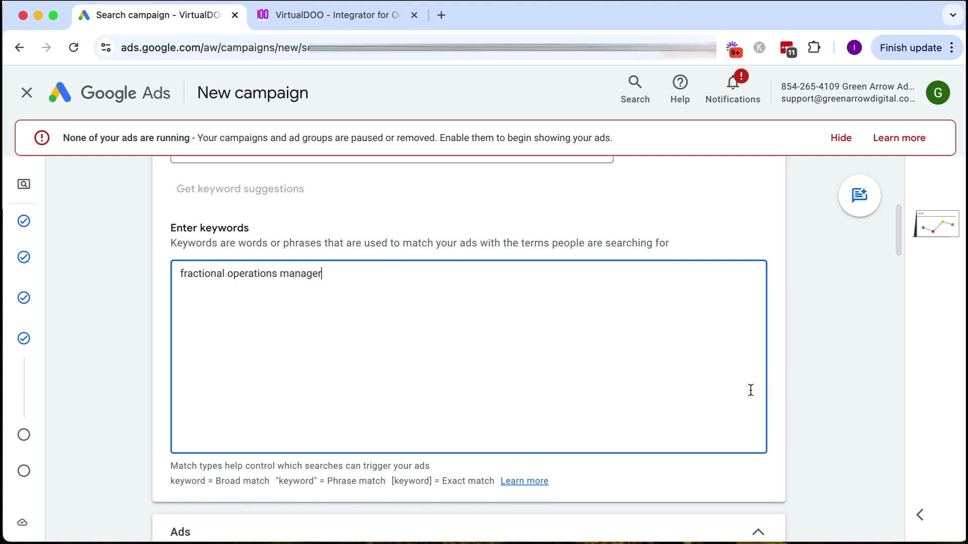
scroll(751, 389, "down", 15)
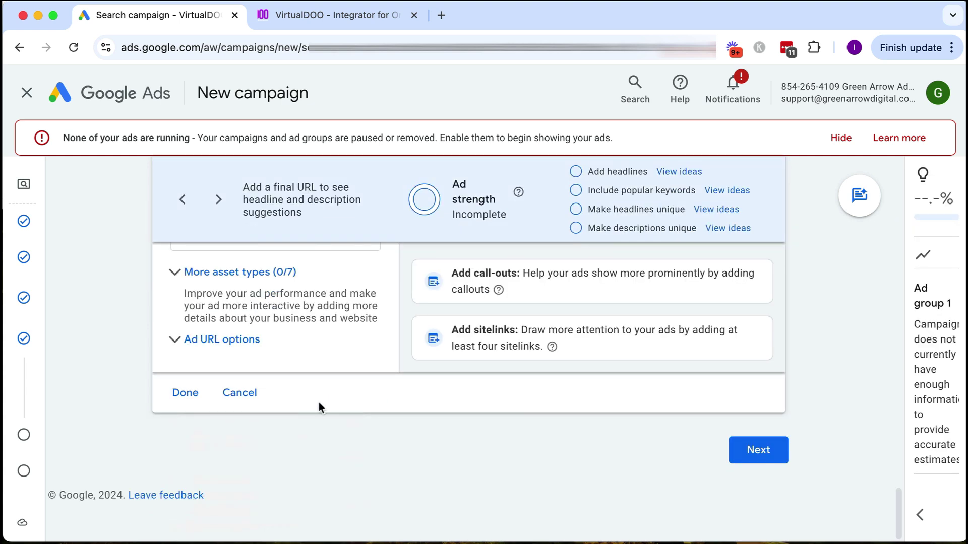
left_click(252, 394)
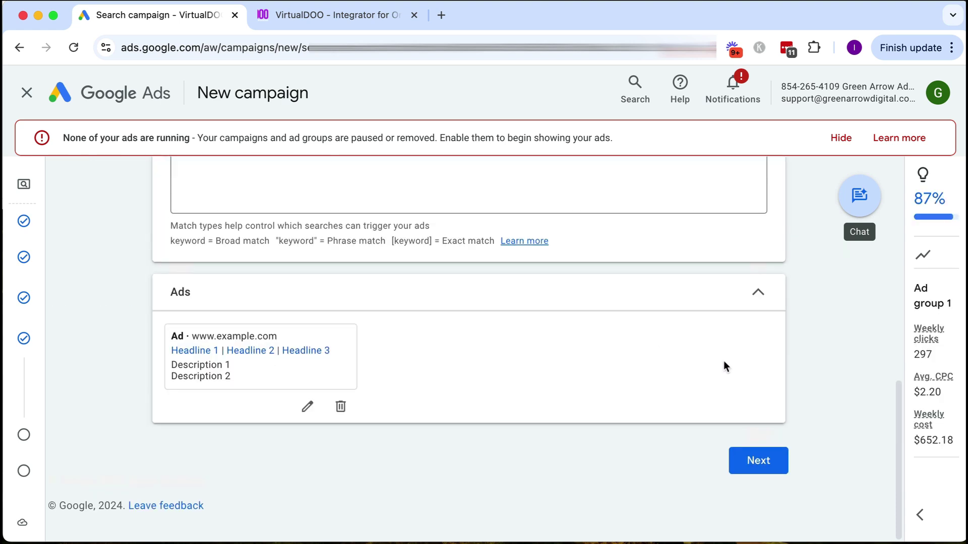
left_click(341, 406)
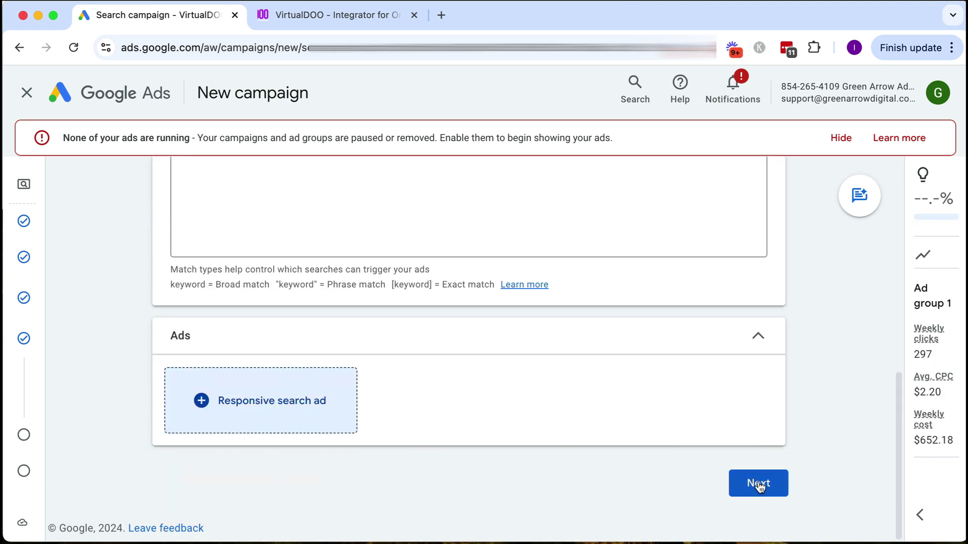
- Replace the suggested 93.17 budget with a custom $10.00 daily budget and continue to Review
left_click(758, 484)
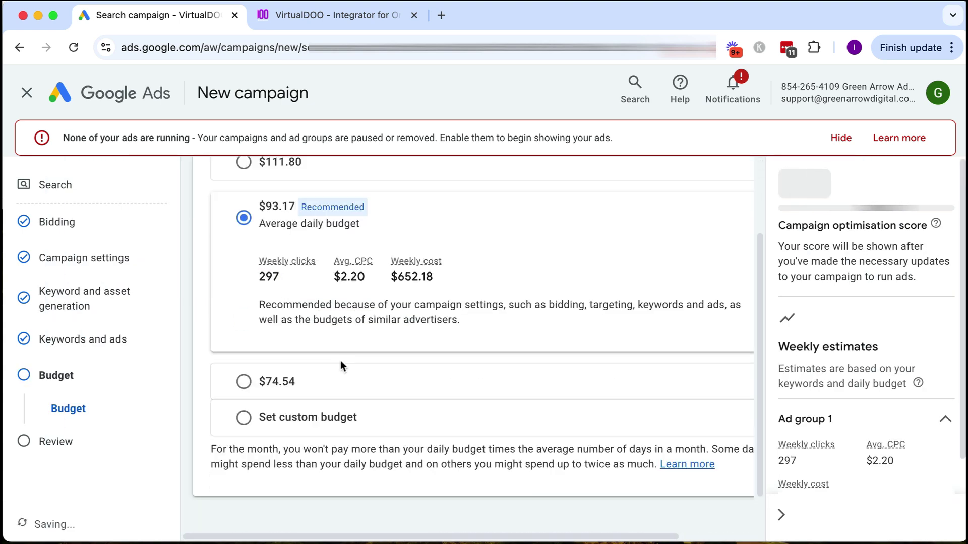
left_click(313, 418)
double_click(308, 353)
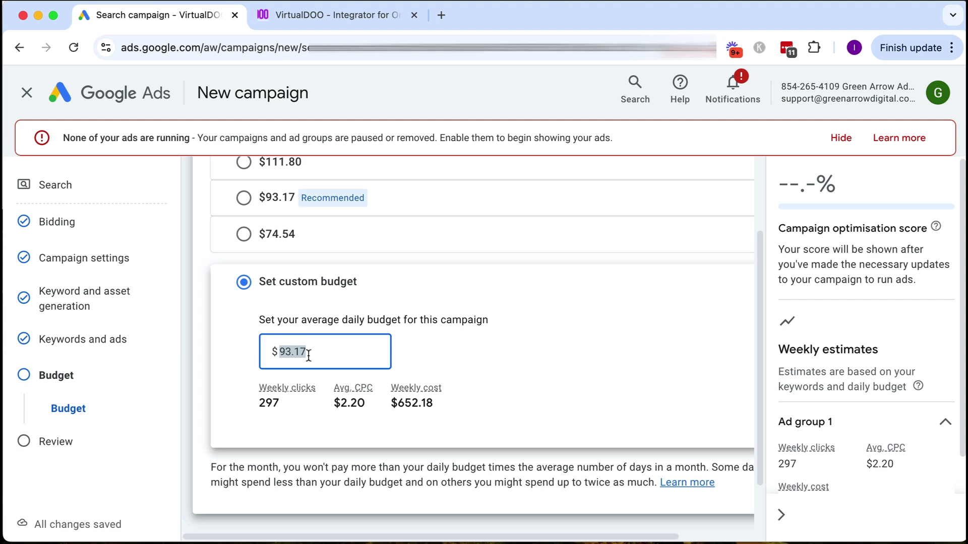
type("10")
scroll(489, 377, "down", 1)
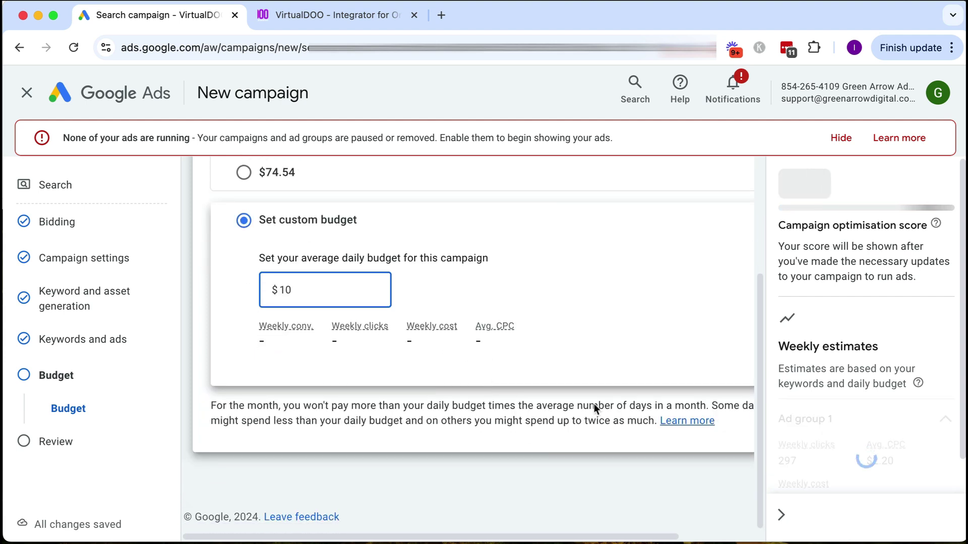
left_click(783, 517)
scroll(827, 510, "down", 1)
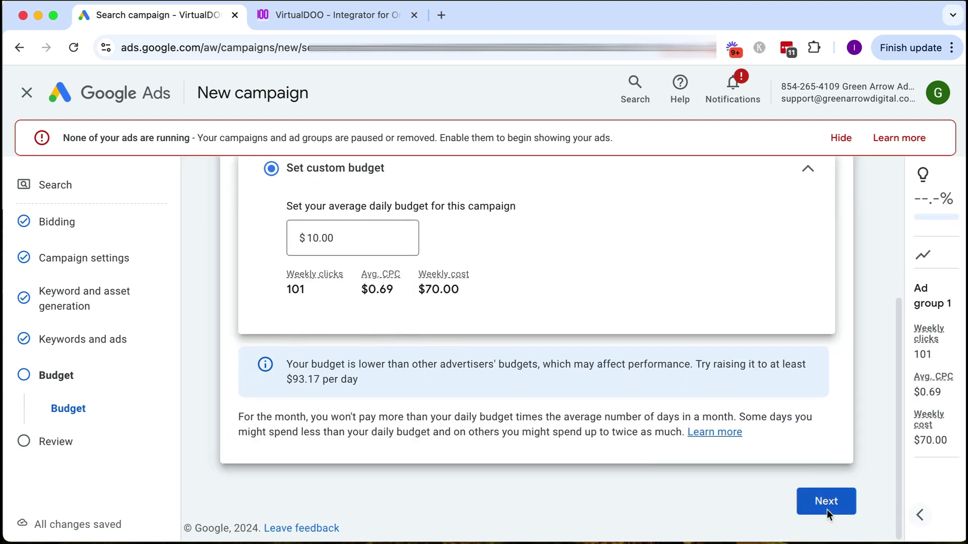
left_click(829, 502)
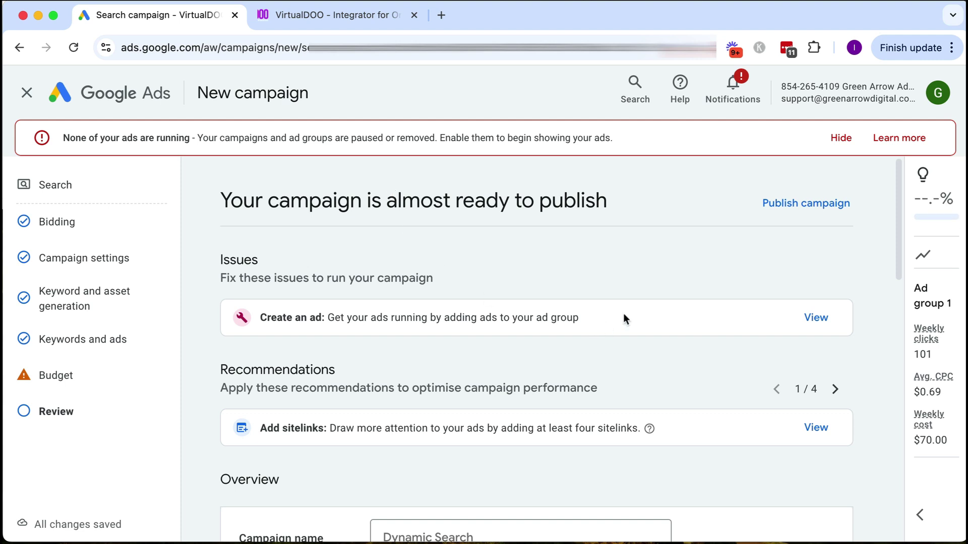
- Publish the campaign, confirming despite the missing ad
left_click(785, 209)
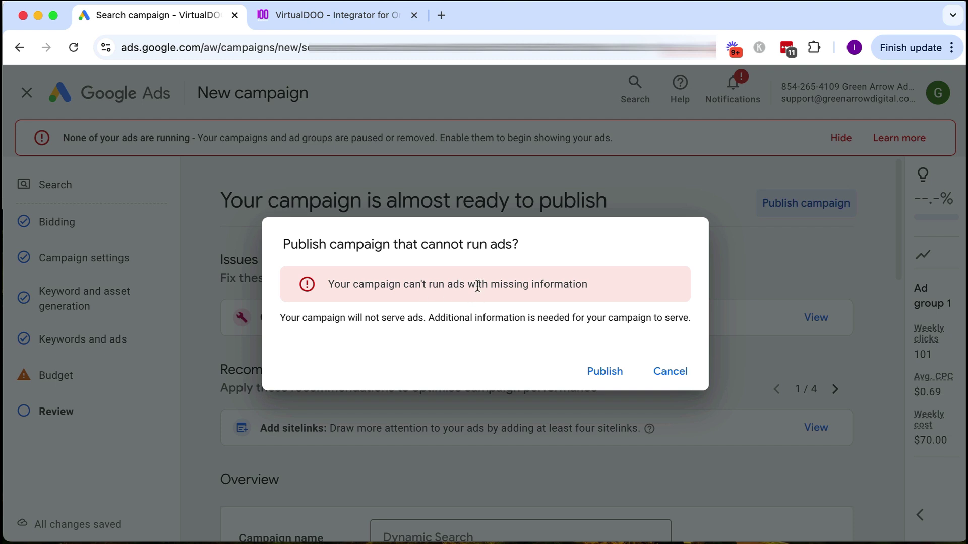
left_click(595, 371)
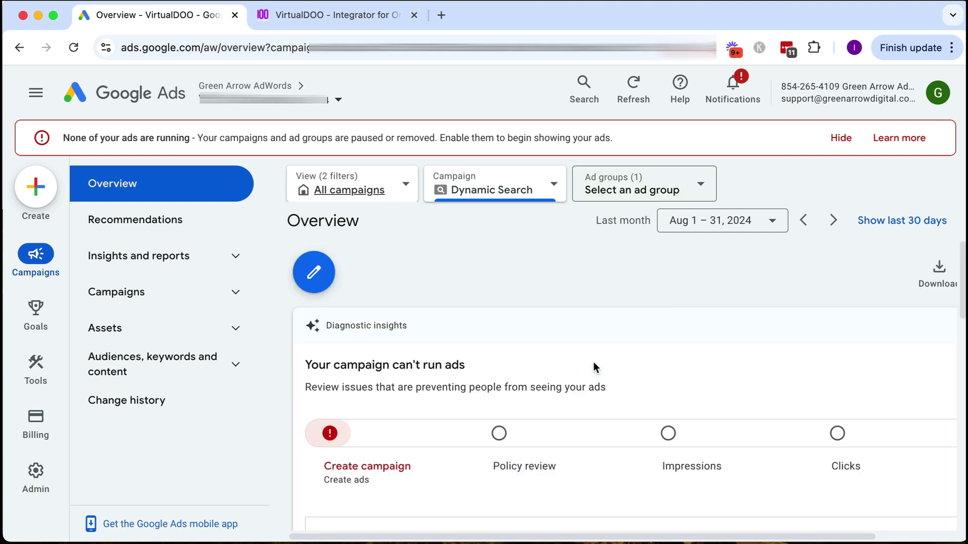
- Open the Ad groups table of the Dynamic Search campaign
left_click(168, 296)
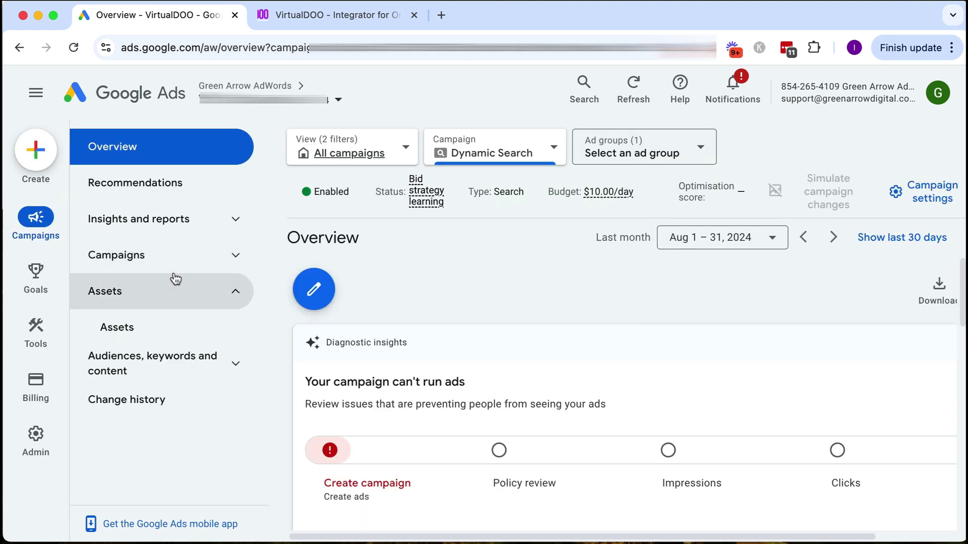
left_click(159, 258)
left_click(147, 294)
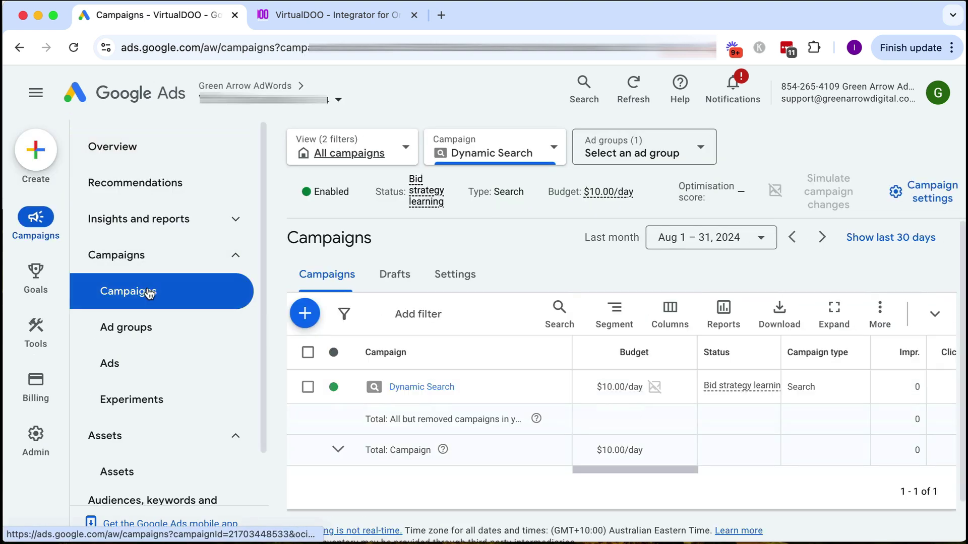
left_click(399, 389)
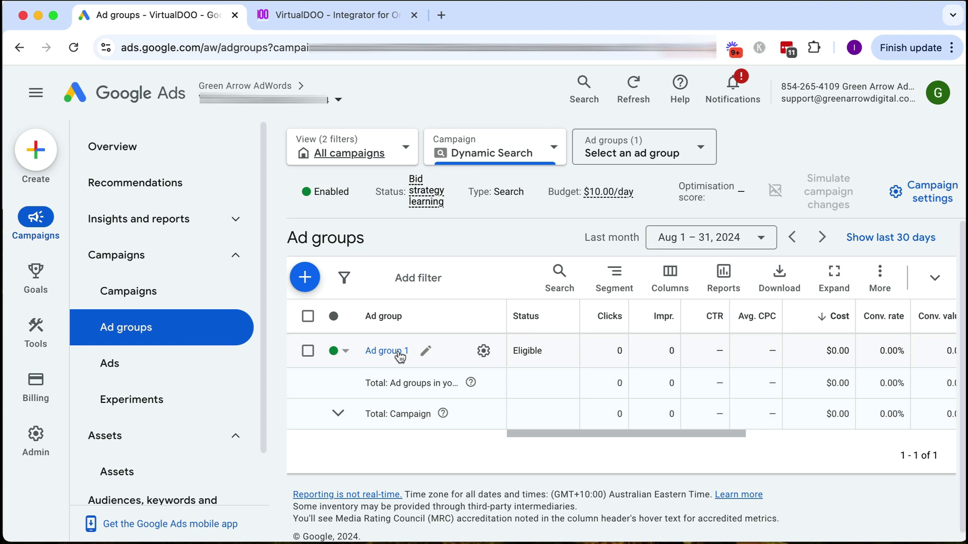
- Remove Ad group 1 via Edit > Remove and confirm the removal
left_click(308, 350)
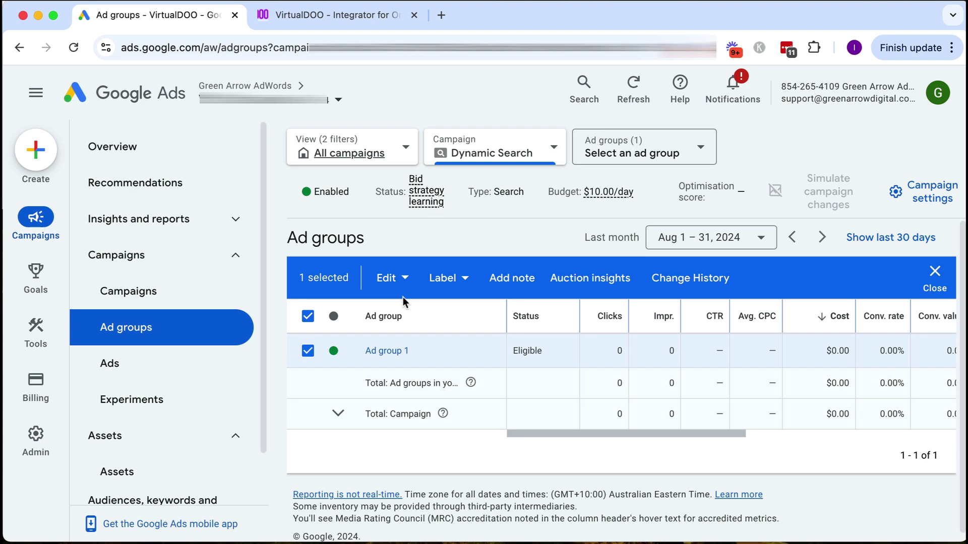
left_click(399, 280)
left_click(265, 323)
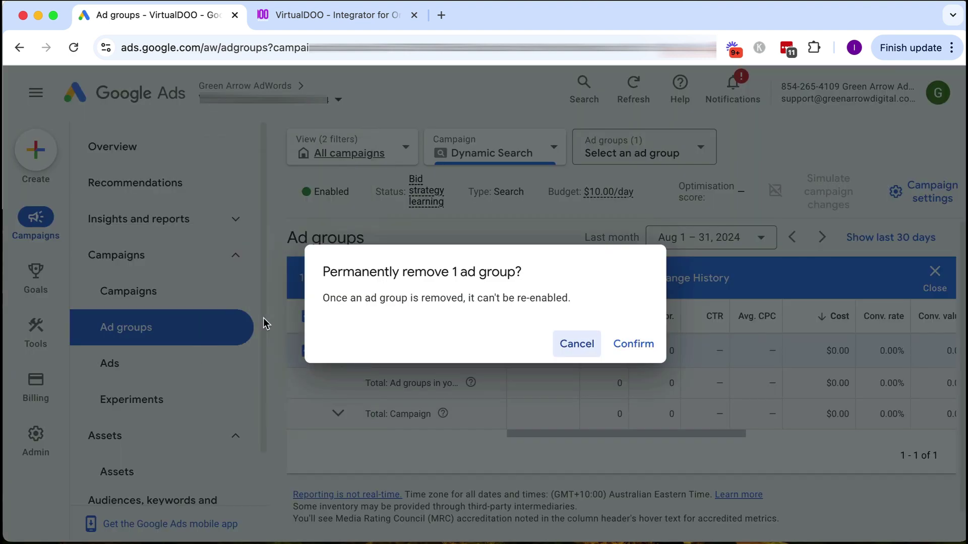
left_click(617, 347)
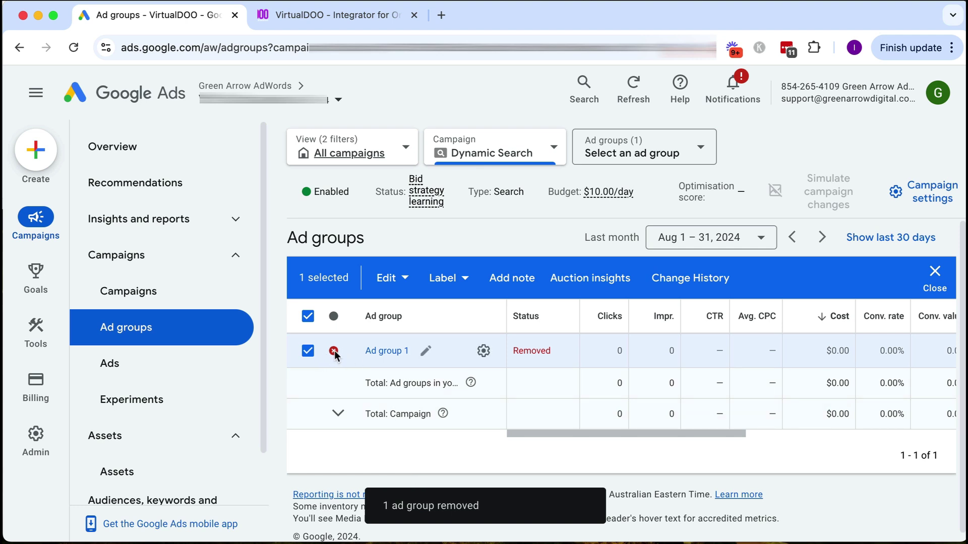
left_click(308, 351)
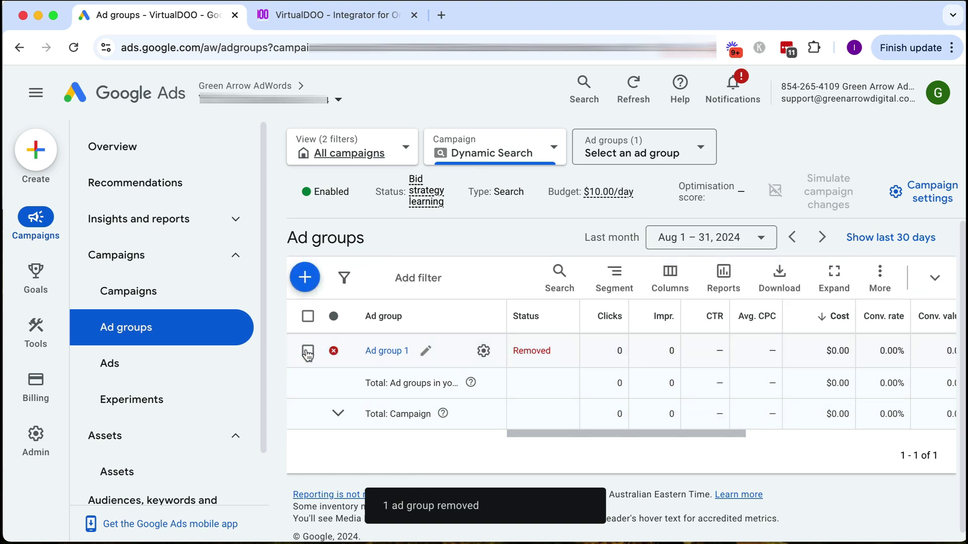
- Create a new ad group and change its type to Dynamic
left_click(305, 277)
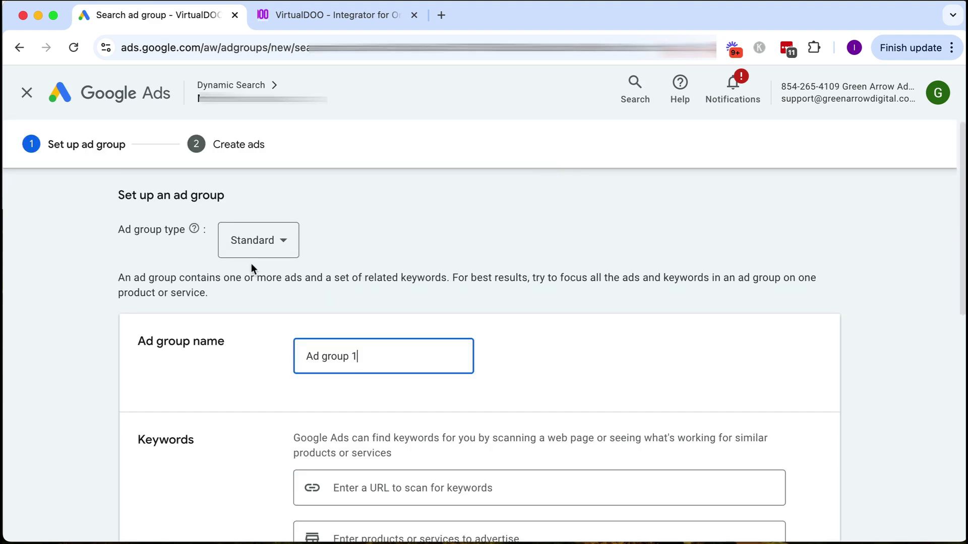
left_click_drag(116, 231, 197, 236)
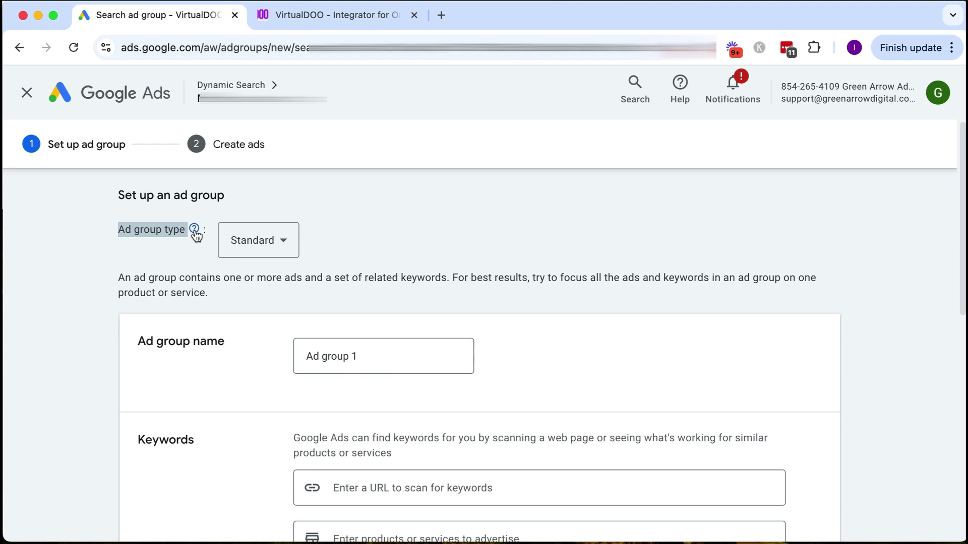
left_click(147, 233)
left_click(261, 243)
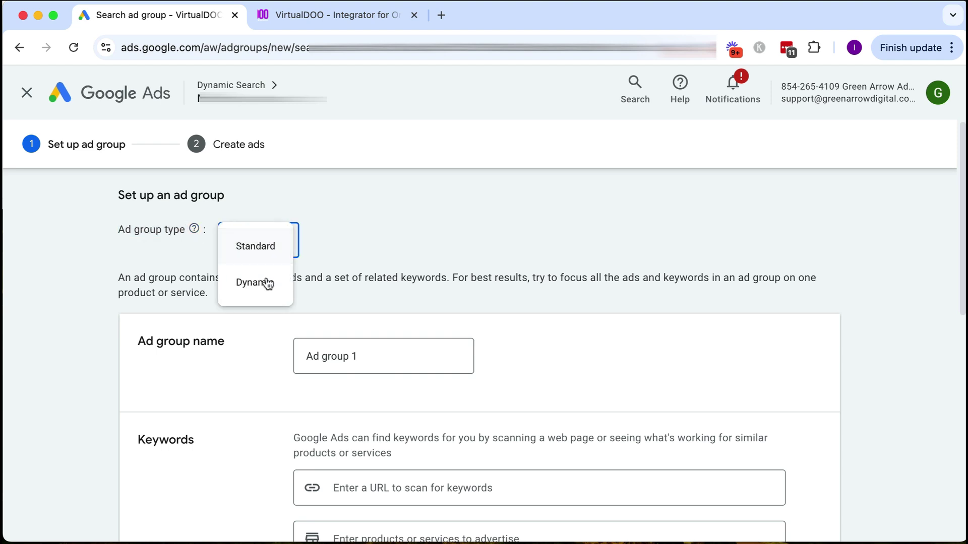
left_click(266, 283)
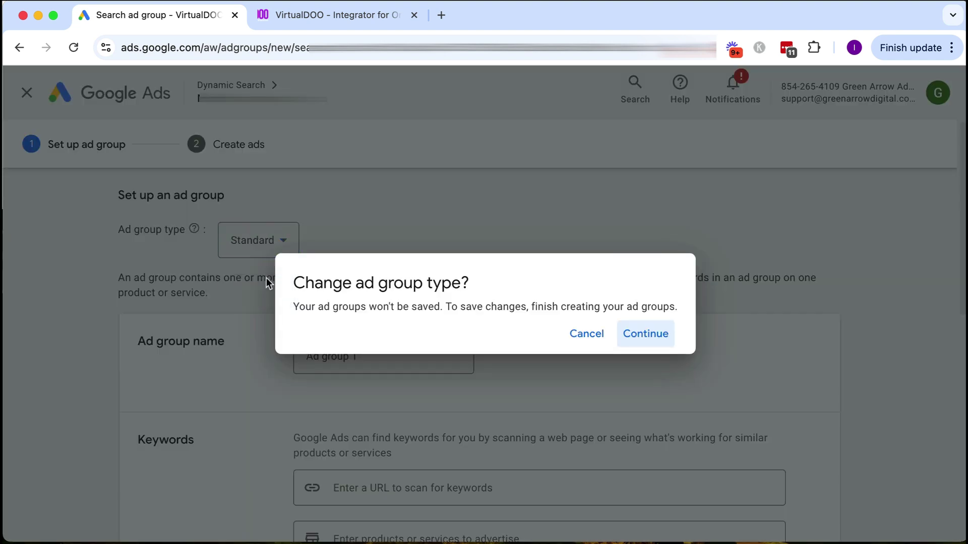
left_click(639, 334)
- Paste virtualdoo.com, copied from the site's tab, as the website domain
scroll(215, 319, "up", 3)
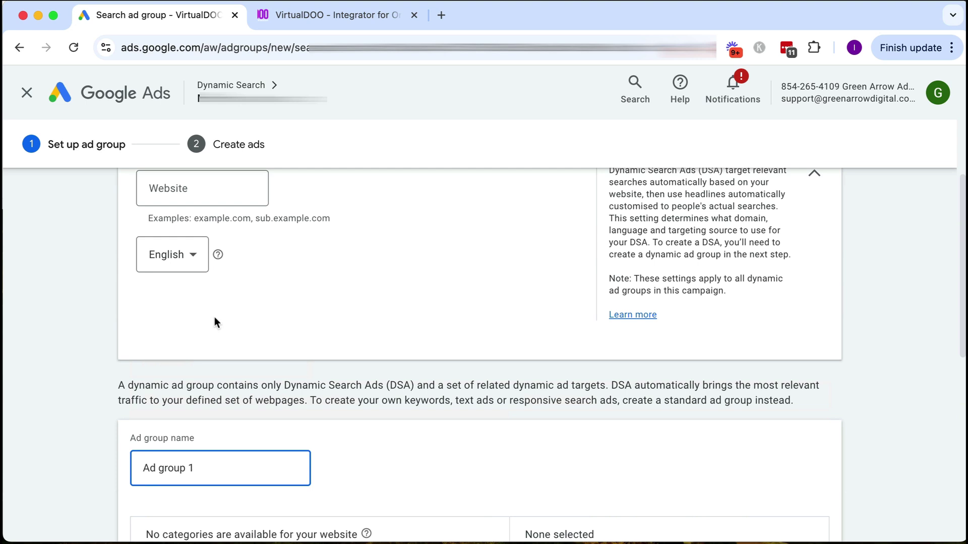
scroll(214, 317, "up", 3)
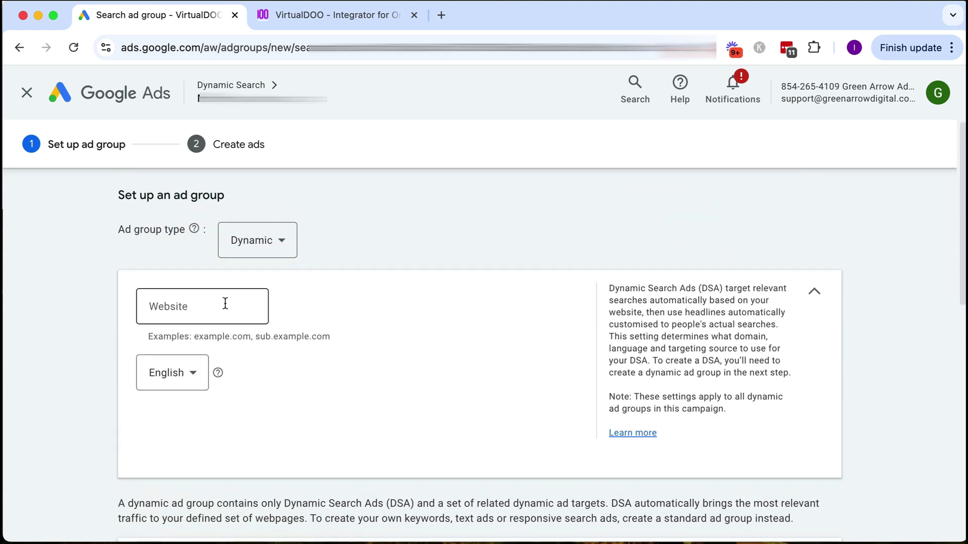
left_click(159, 306)
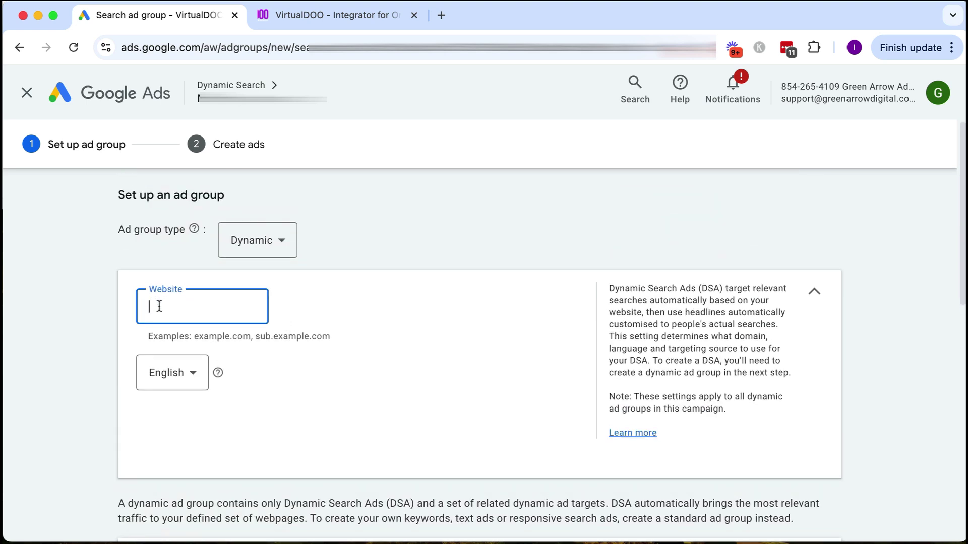
left_click(305, 15)
left_click(181, 47)
key("cmd+c")
left_click(169, 17)
key("cmd+v")
left_click(396, 331)
- Rename the ad group to 'website'
scroll(397, 334, "down", 1)
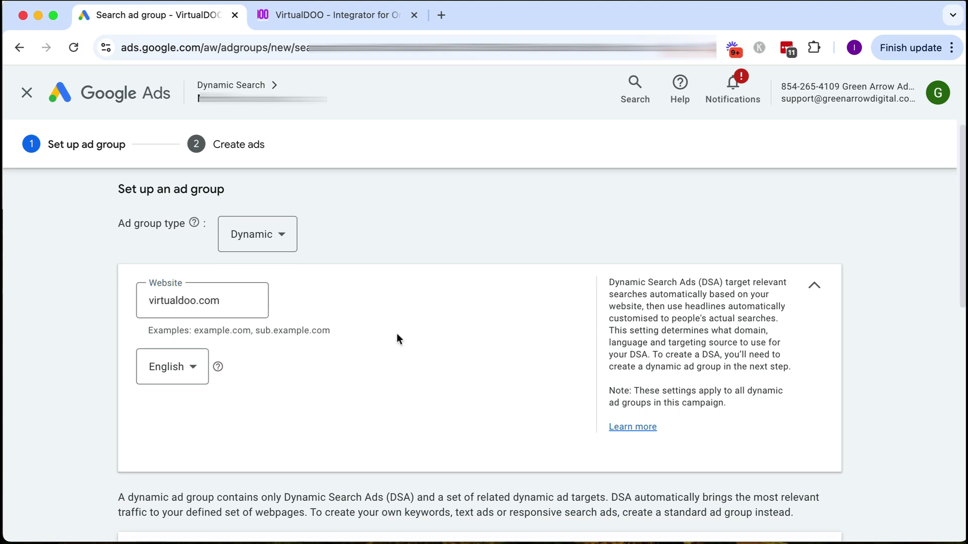
scroll(397, 334, "down", 5)
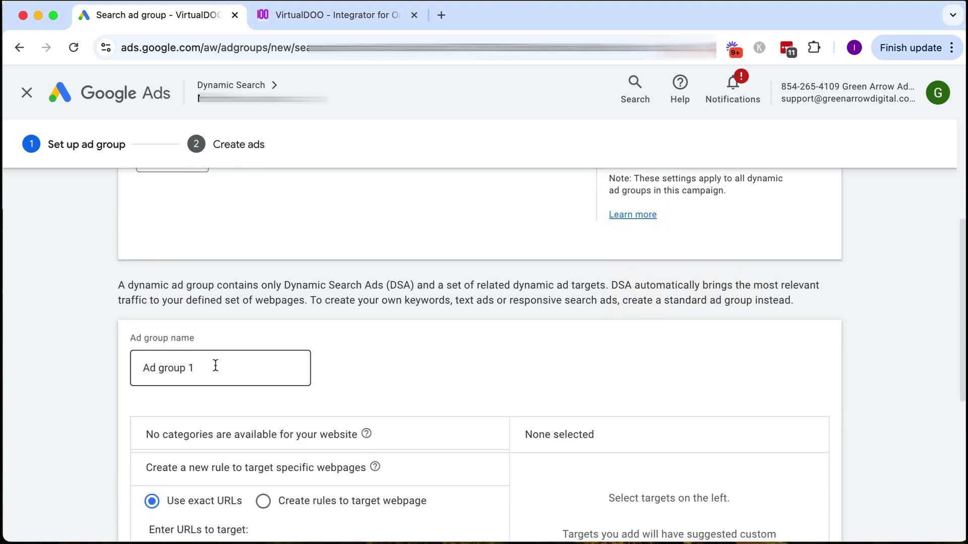
left_click_drag(216, 366, 144, 369)
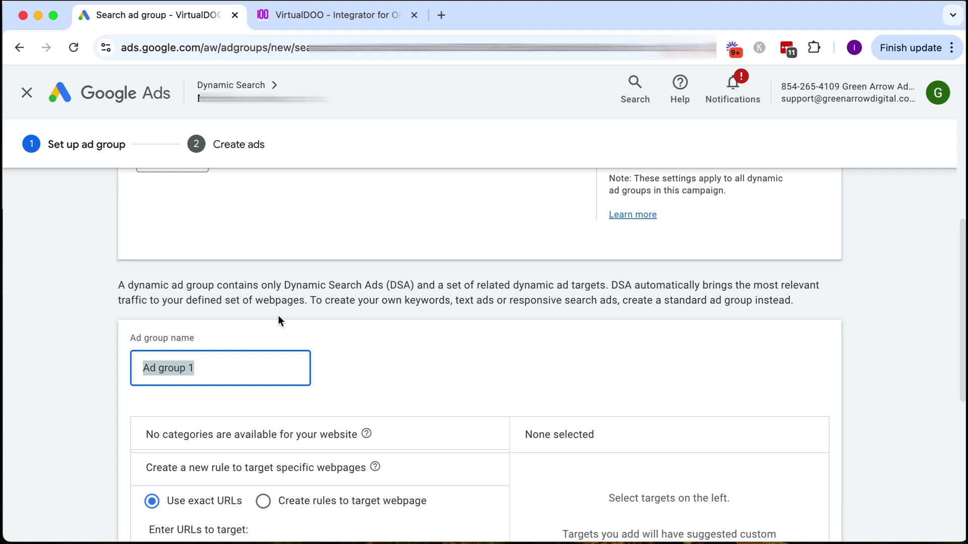
type("website")
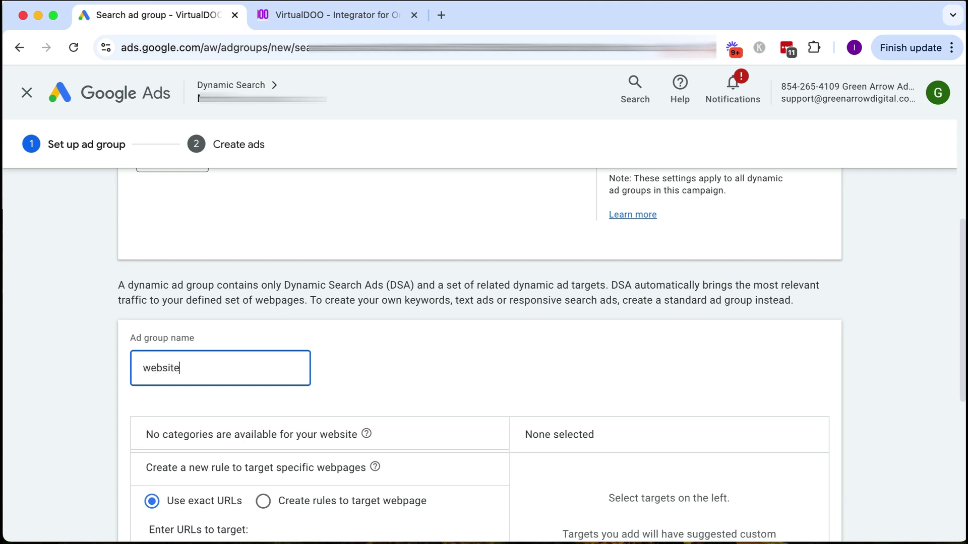
- Target all webpages of the site and save the ad group
scroll(409, 310, "down", 1)
scroll(409, 309, "down", 4)
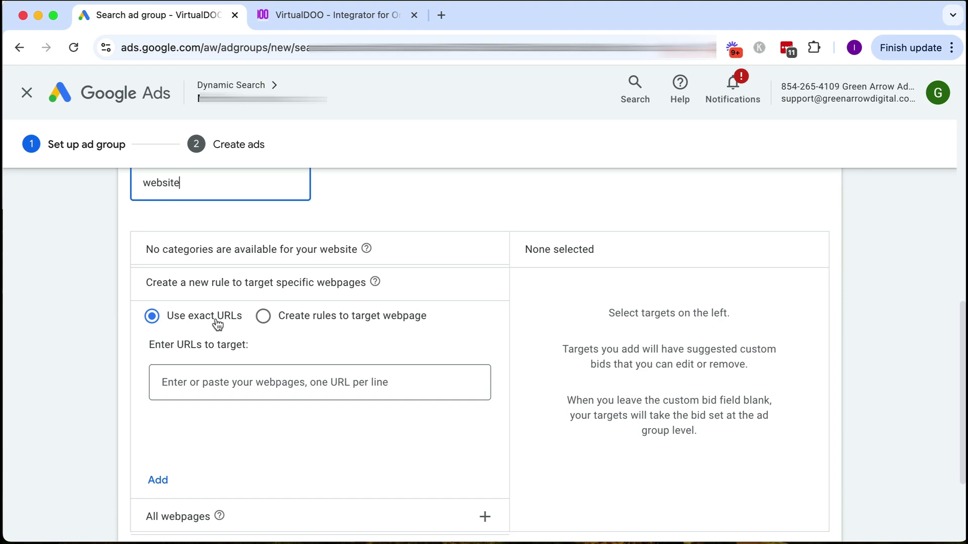
scroll(356, 330, "down", 3)
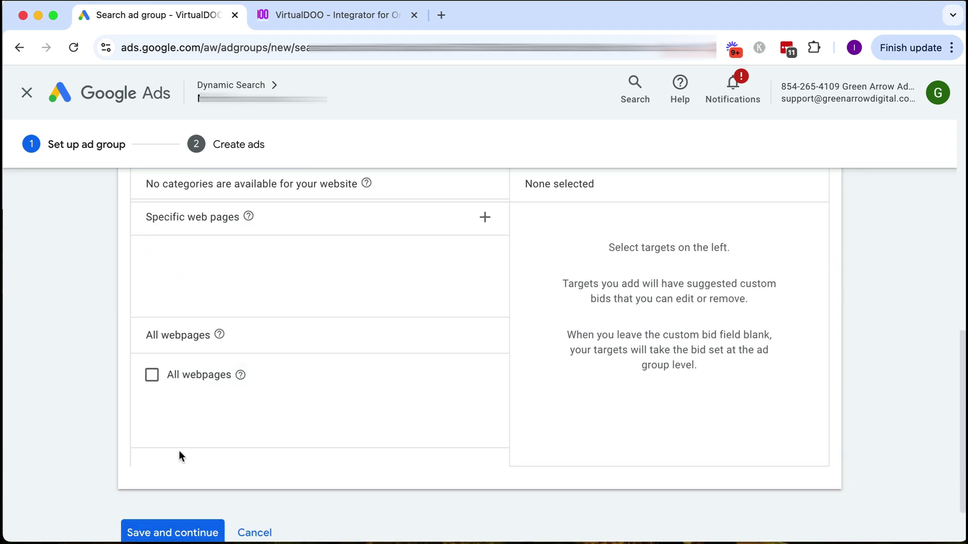
left_click(198, 296)
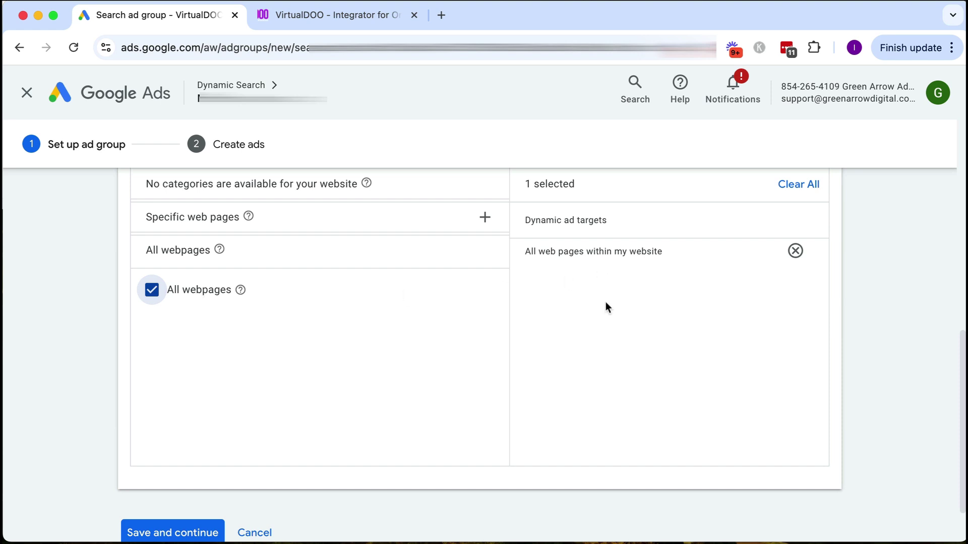
scroll(262, 353, "down", 1)
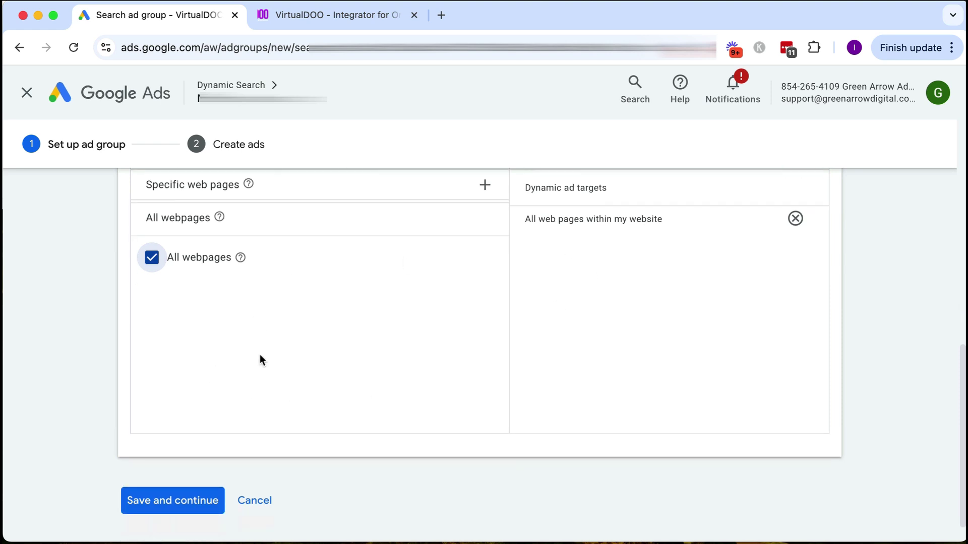
left_click(191, 496)
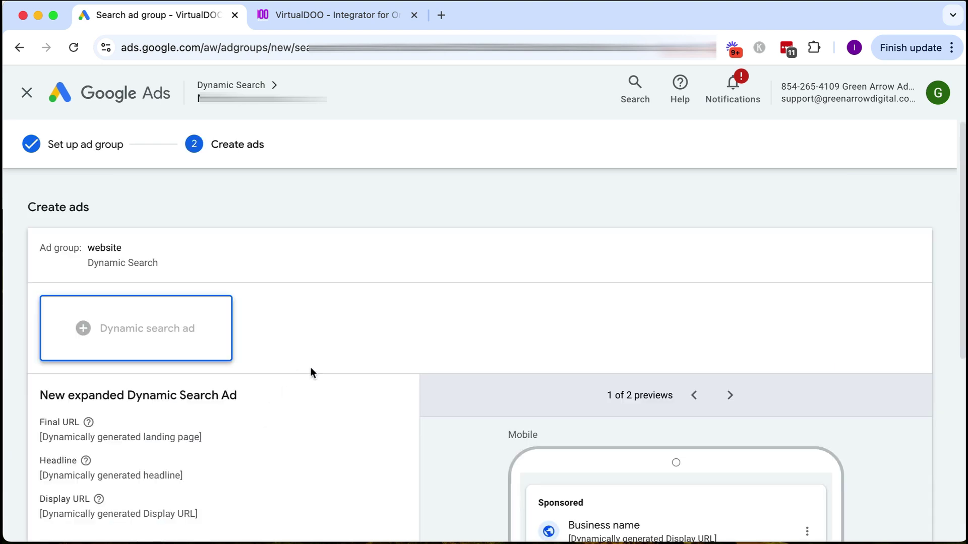
- Finish the dynamic search ad with the description 'Instead of hiring a full-time Director of Operations…'
scroll(310, 369, "down", 1)
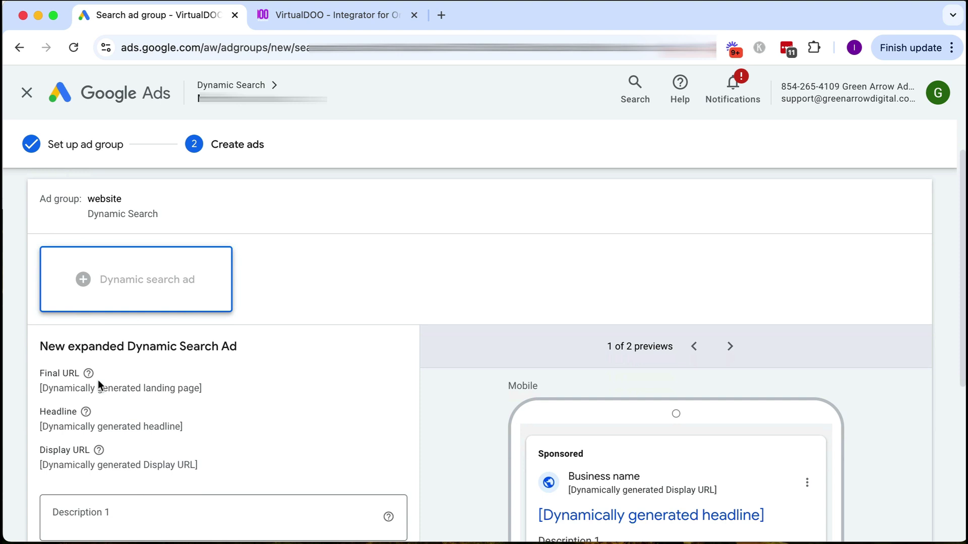
left_click_drag(48, 388, 195, 384)
left_click(195, 385)
left_click(309, 14)
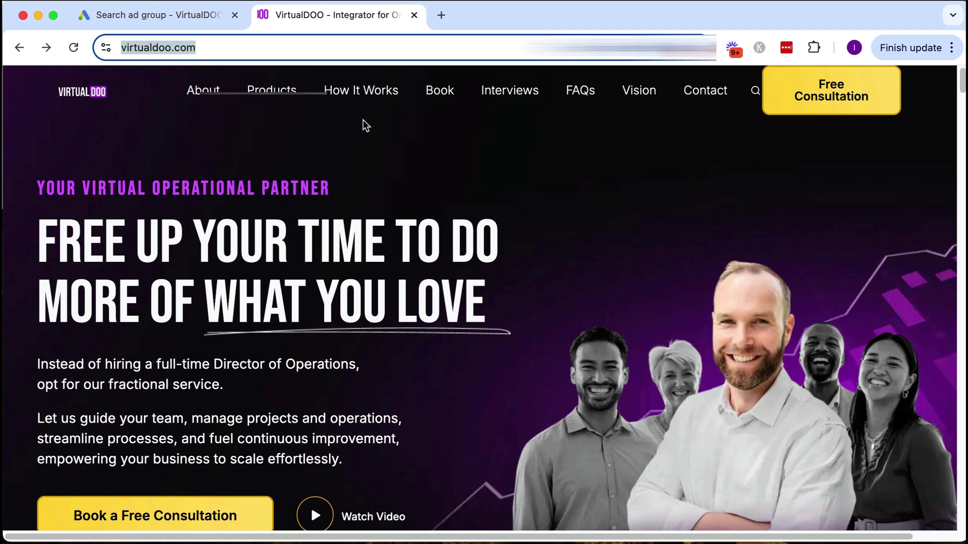
left_click(173, 17)
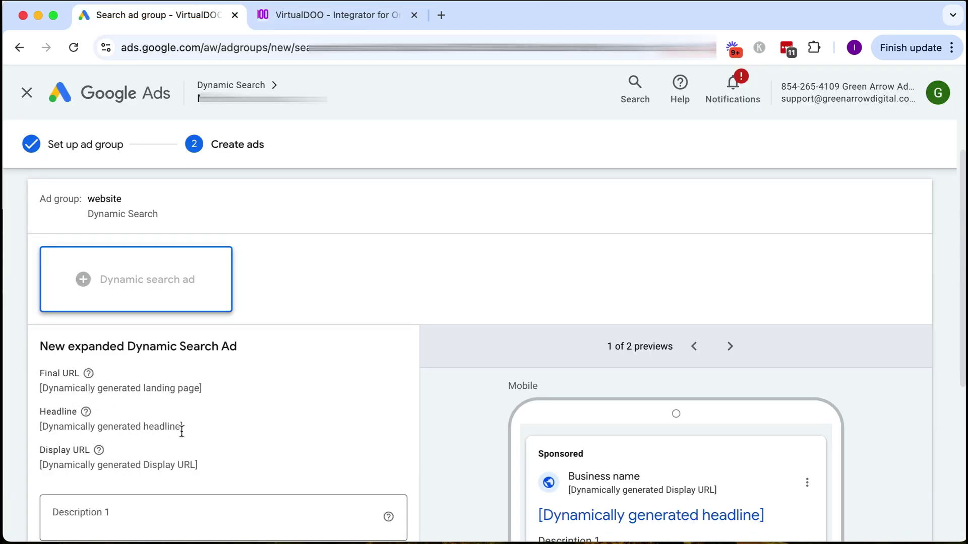
scroll(252, 403, "down", 3)
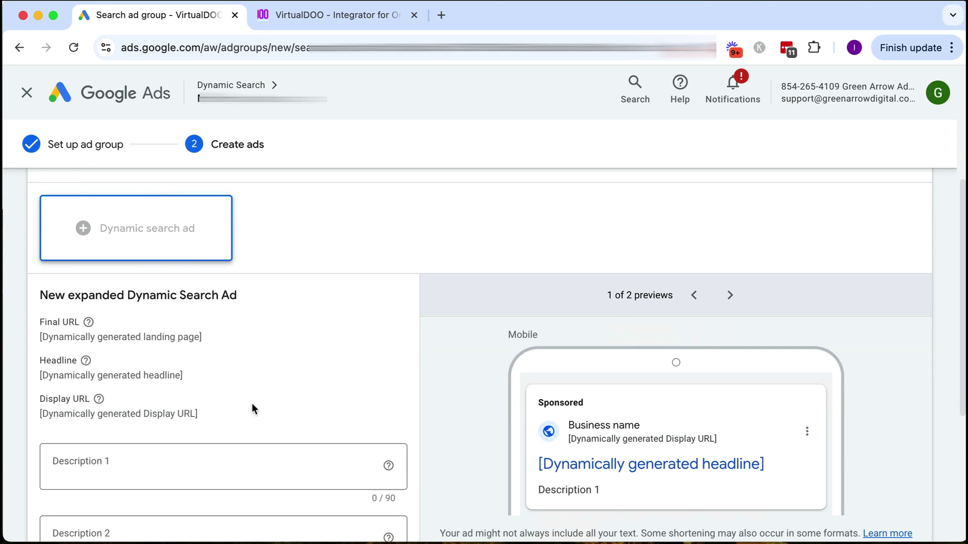
scroll(240, 360, "down", 1)
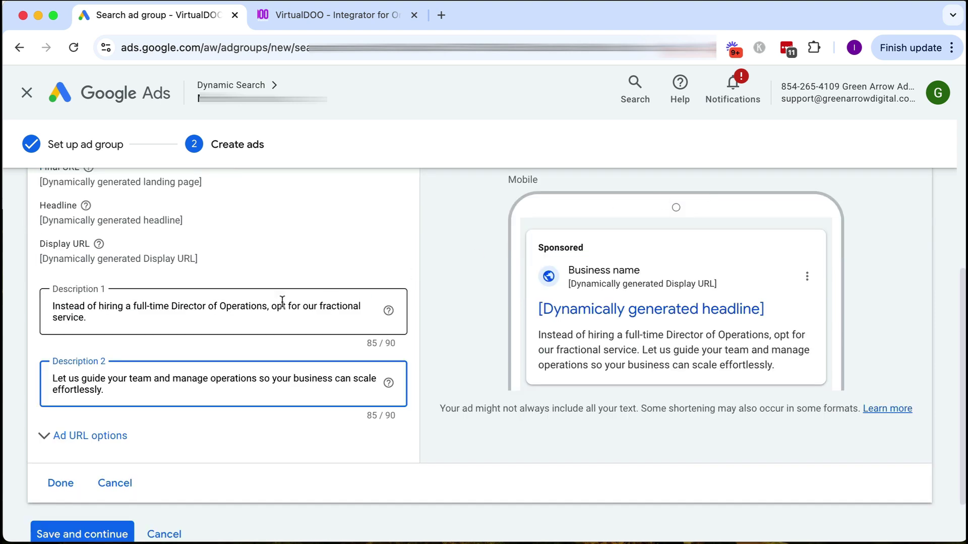
scroll(183, 367, "down", 1)
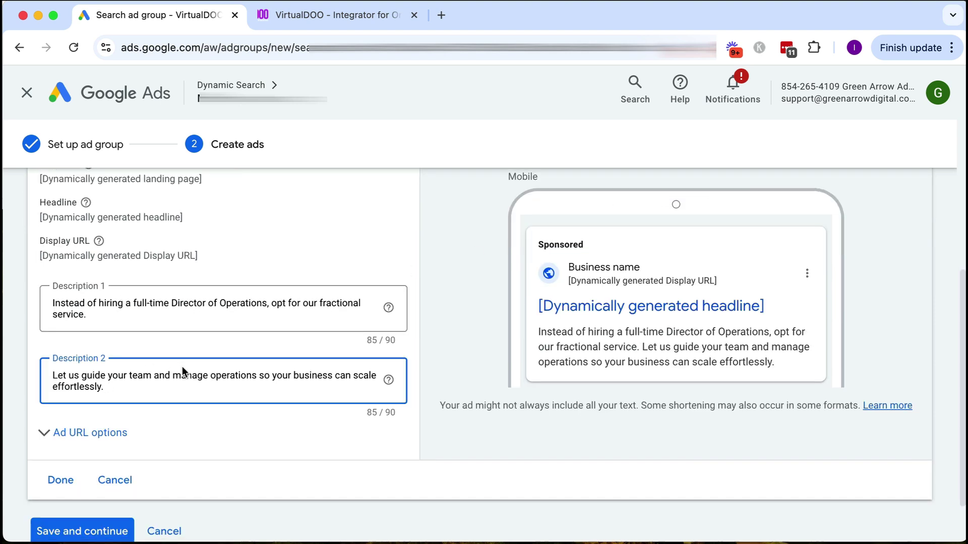
left_click(72, 479)
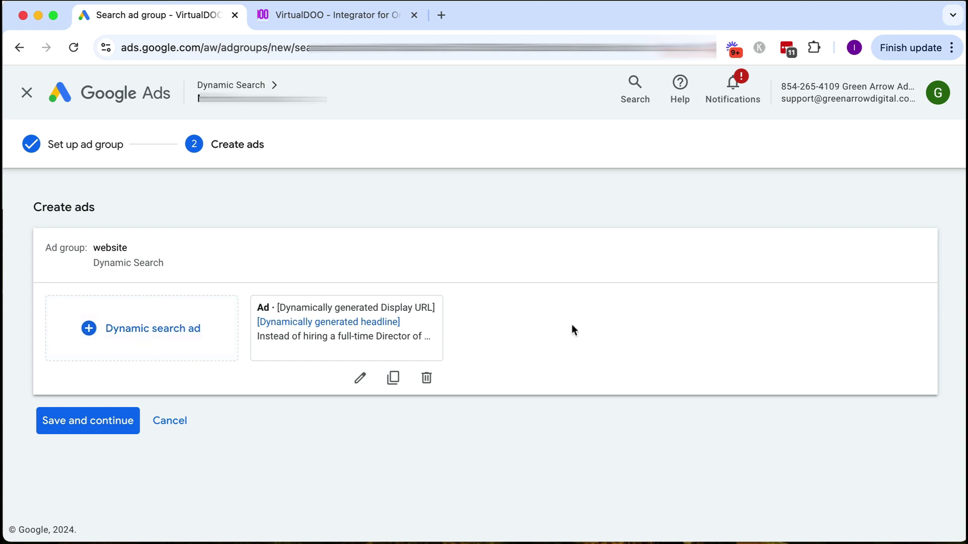
- Save the ad and view the website ad group's still-empty negative dynamic ad targets
left_click(99, 426)
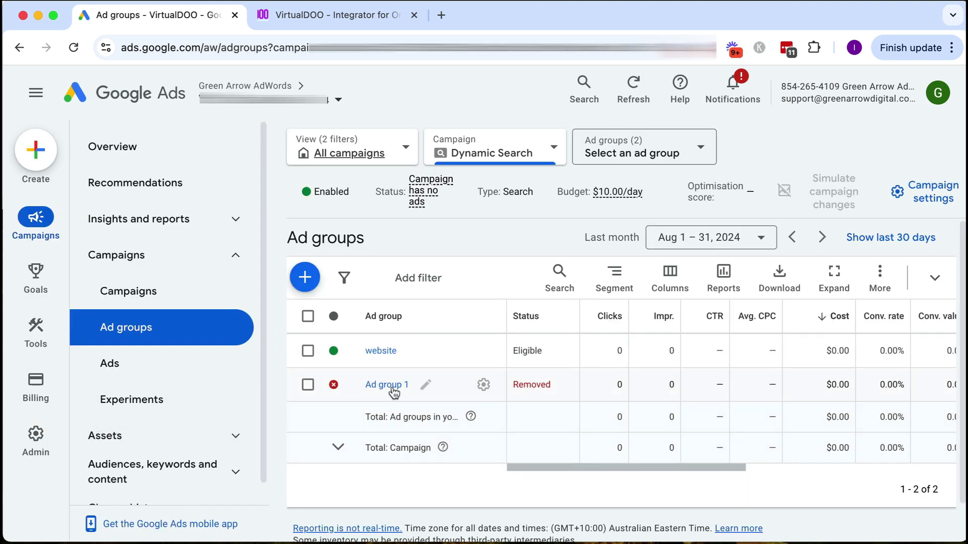
left_click(380, 352)
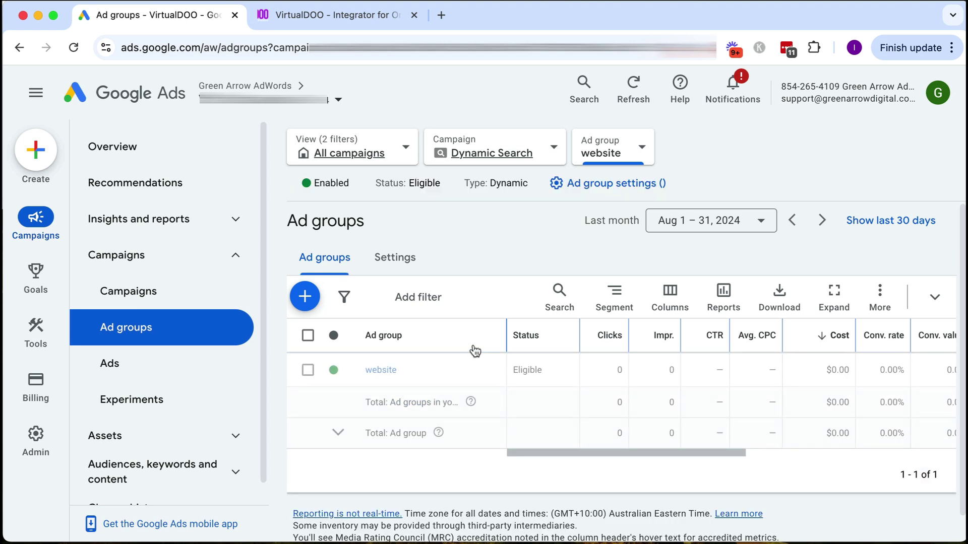
left_click(383, 371)
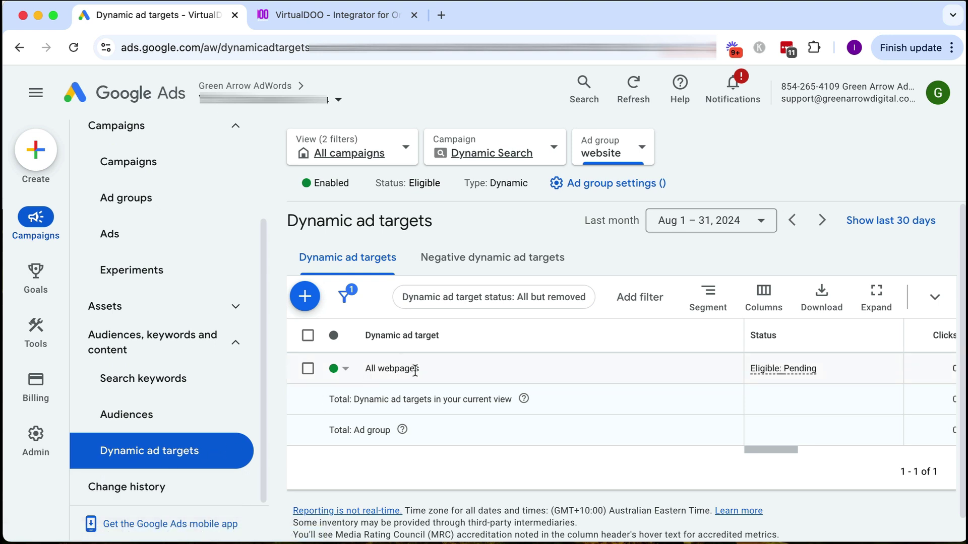
left_click(467, 260)
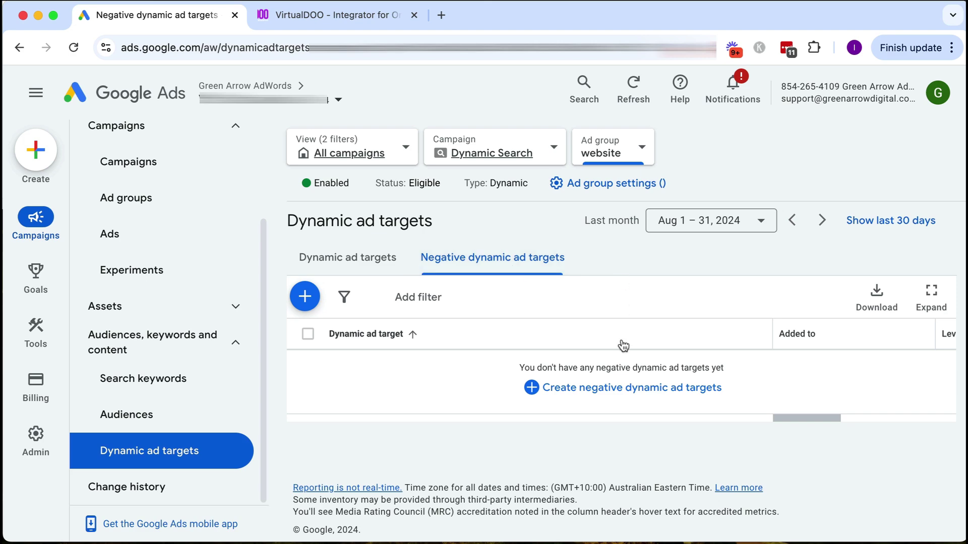
- Add the virtualdoo.com privacy and terms pages as exact-URL negative dynamic ad targets and save
left_click(598, 389)
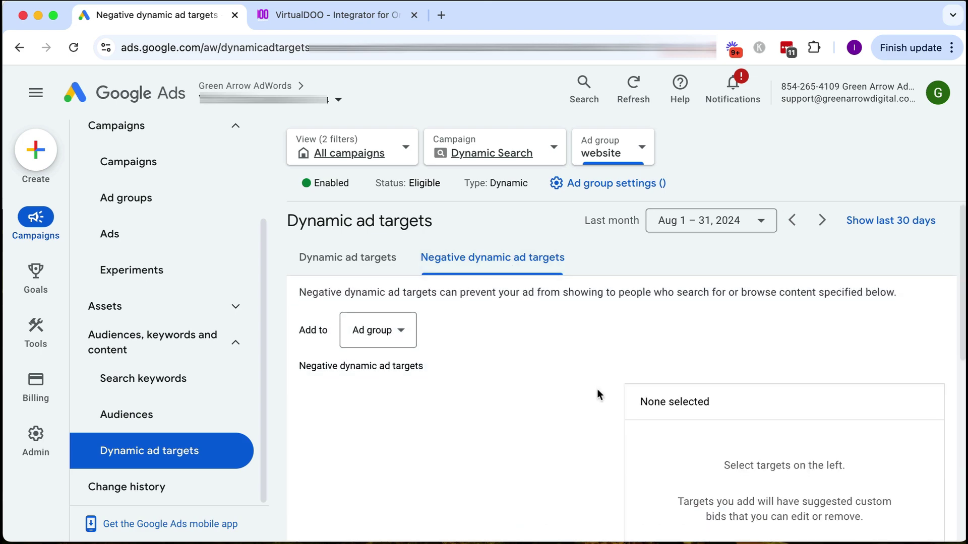
scroll(555, 391, "down", 2)
left_click(406, 409)
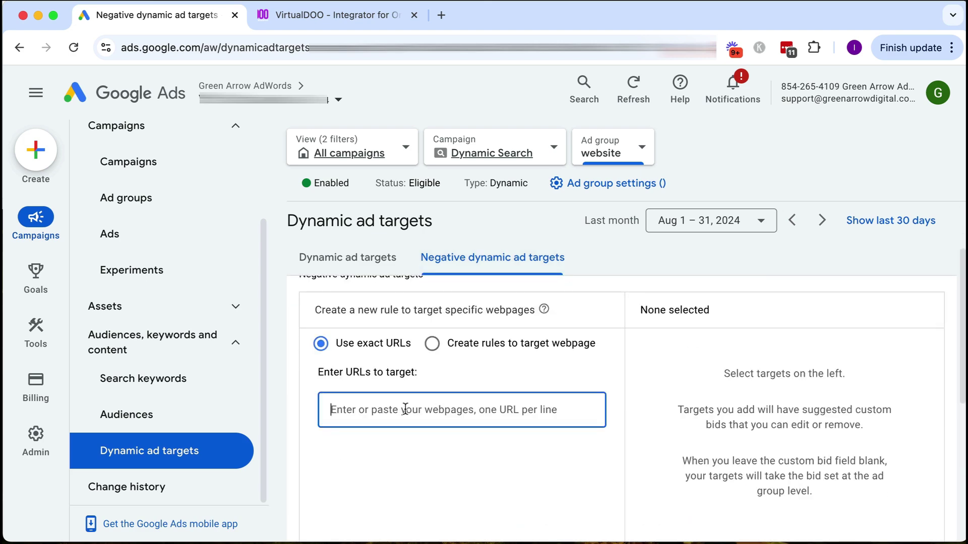
scroll(423, 459, "down", 1)
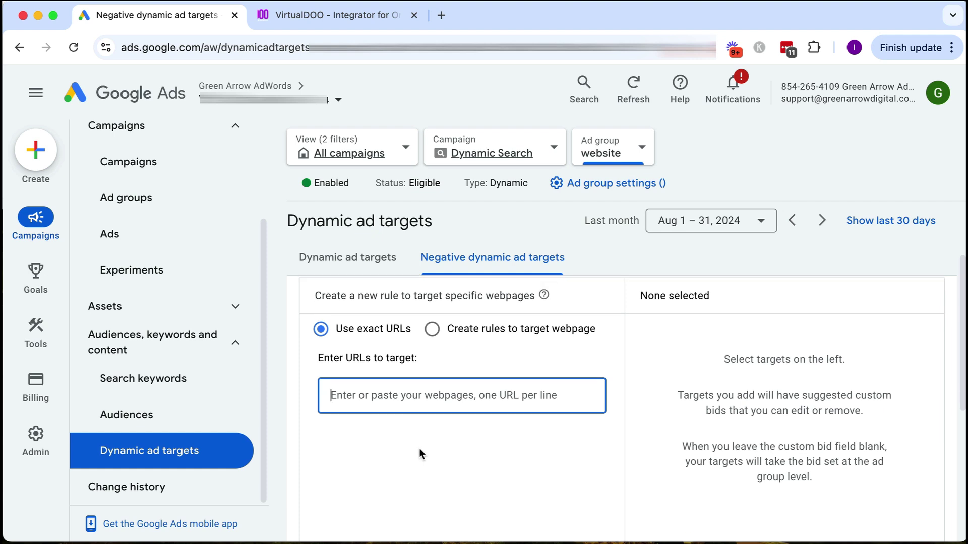
type("https://virtualdoo.com/privacy/ https://virtualdoo.com/terms/")
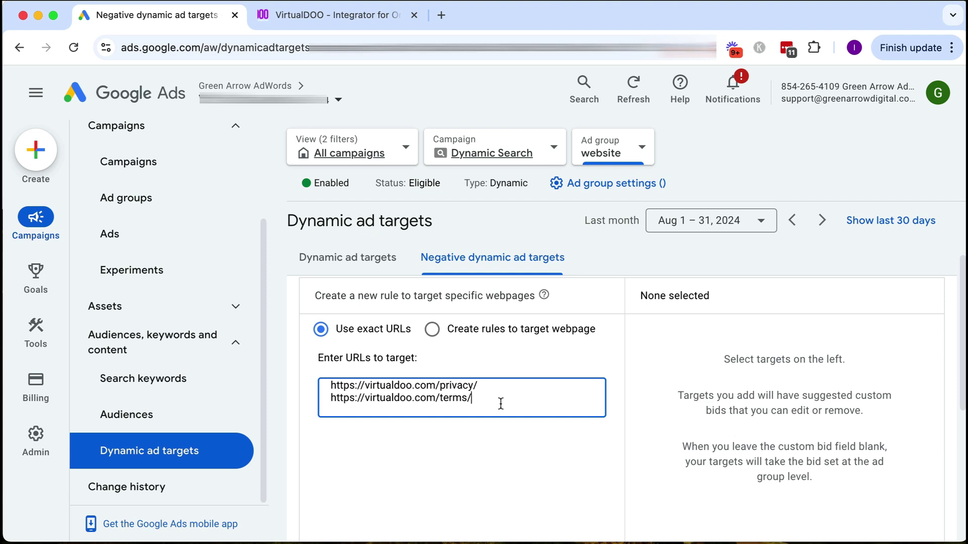
scroll(501, 404, "down", 1)
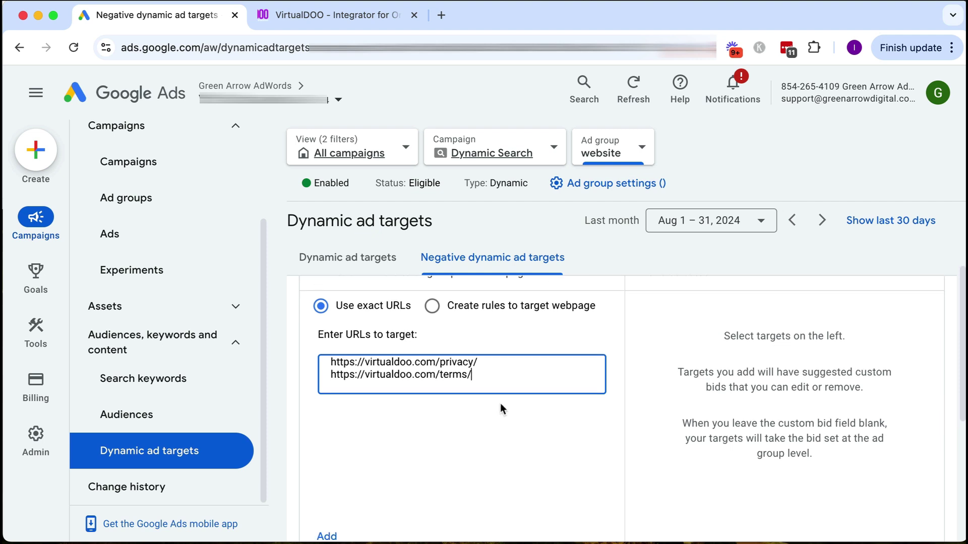
scroll(501, 404, "down", 1)
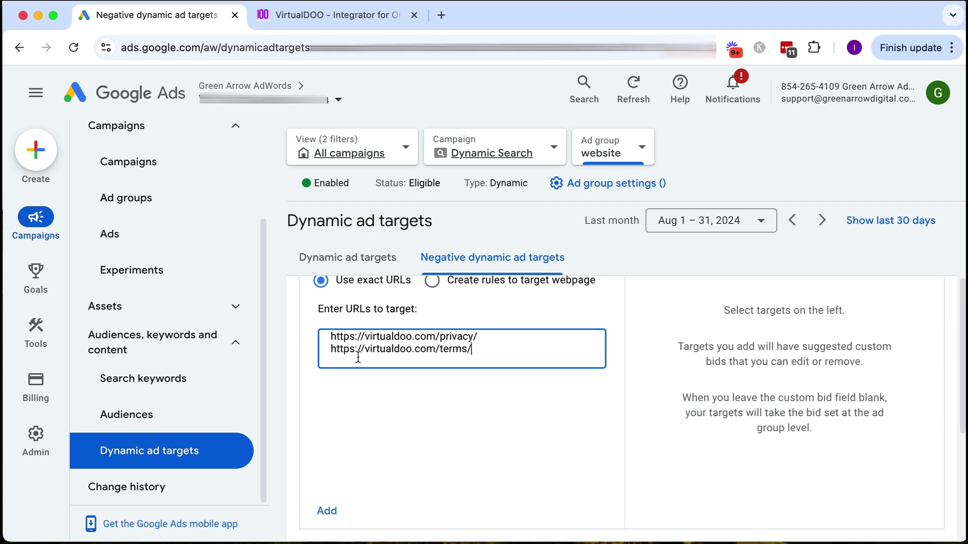
scroll(460, 383, "up", 1)
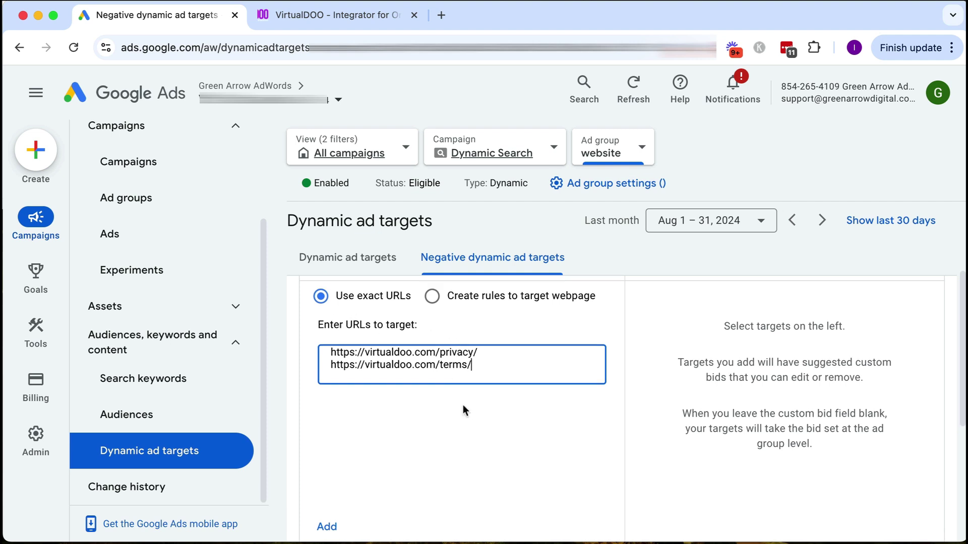
left_click(340, 530)
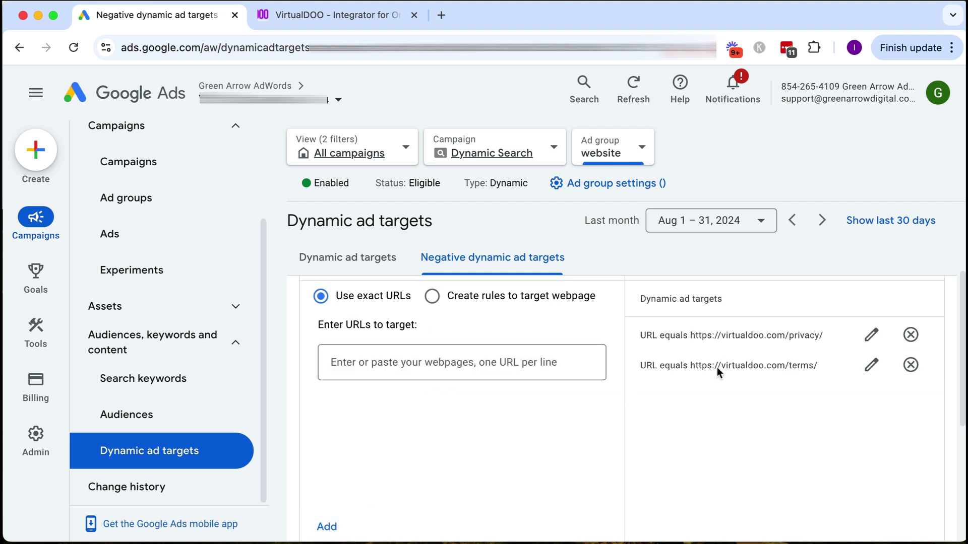
scroll(533, 420, "down", 5)
left_click(314, 341)
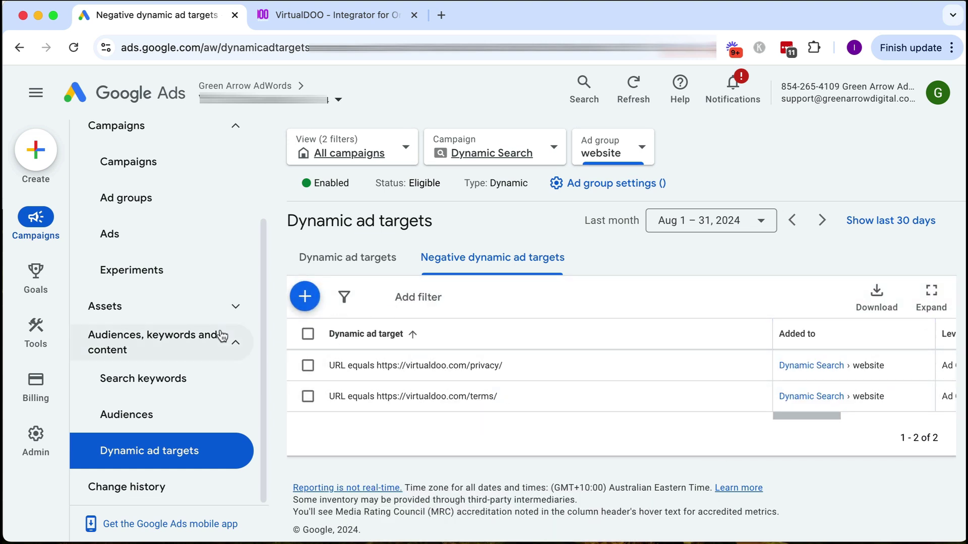
scroll(150, 272, "up", 1)
- In the Dynamic Search campaign settings, replace Maximise clicks bidding with Manual CPC
left_click(152, 187)
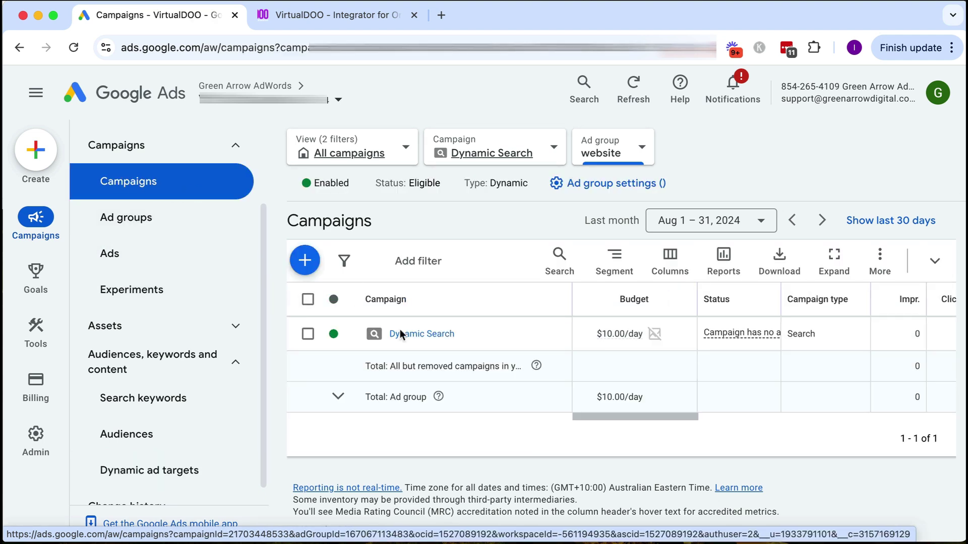
left_click(411, 336)
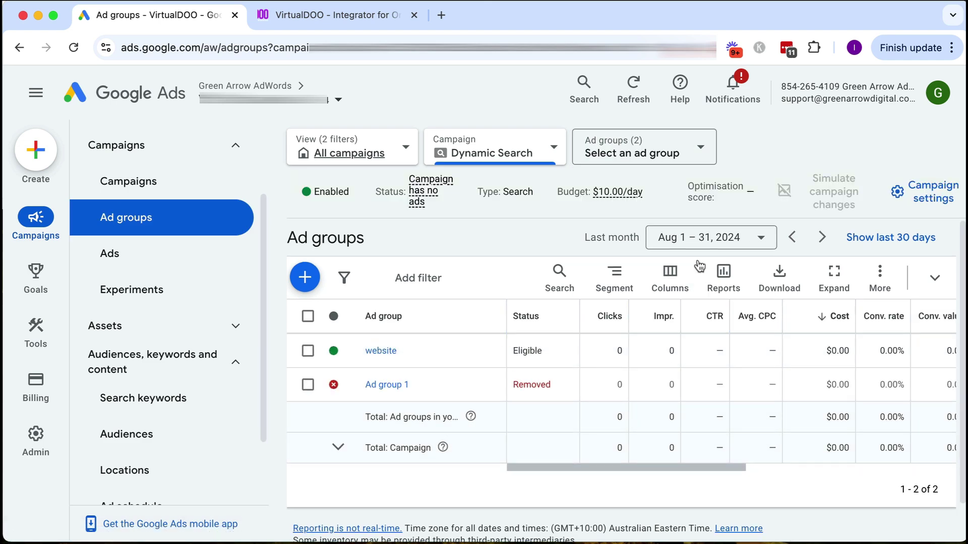
left_click(938, 199)
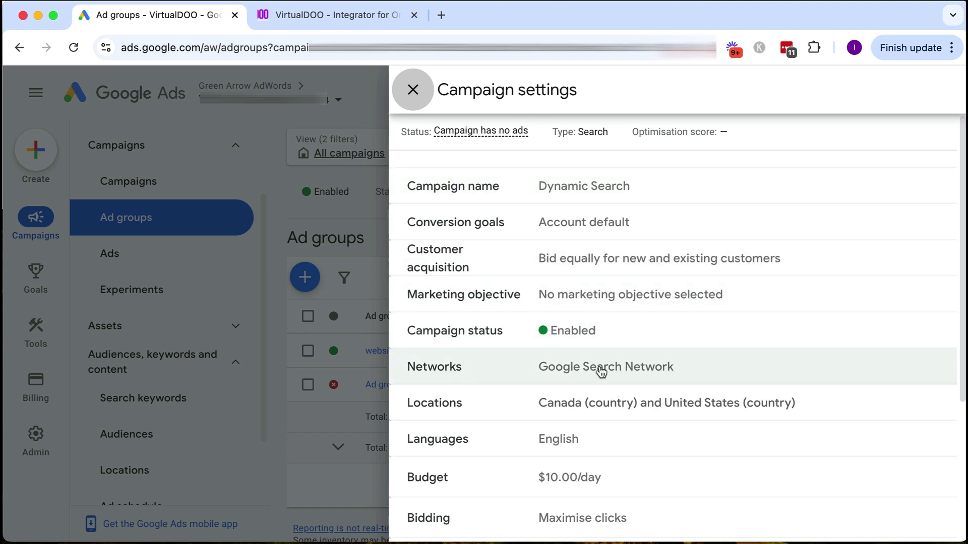
scroll(601, 371, "down", 4)
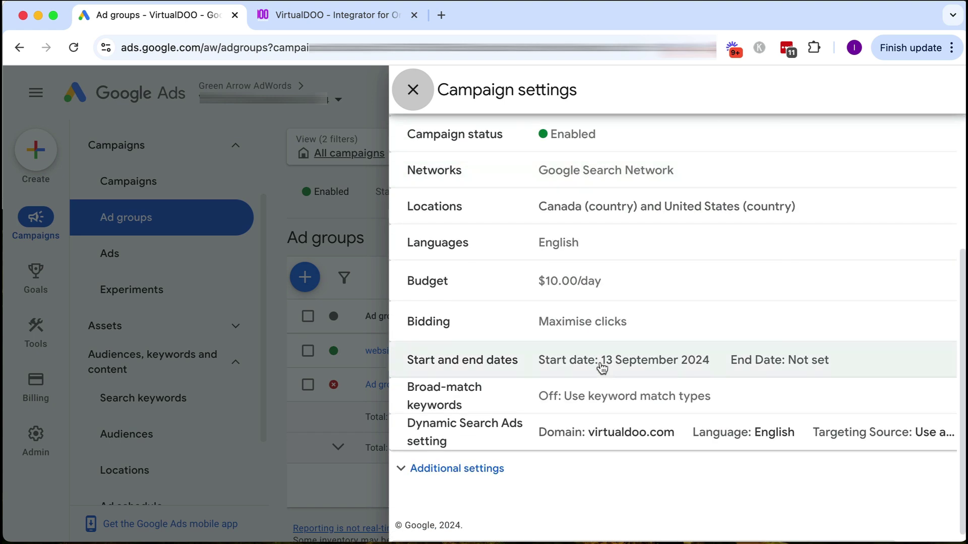
left_click(589, 322)
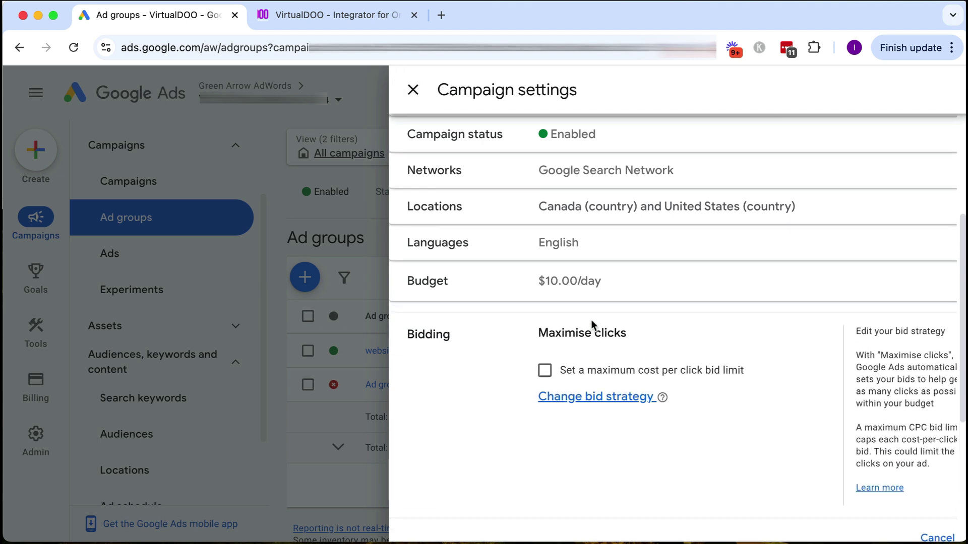
left_click(624, 398)
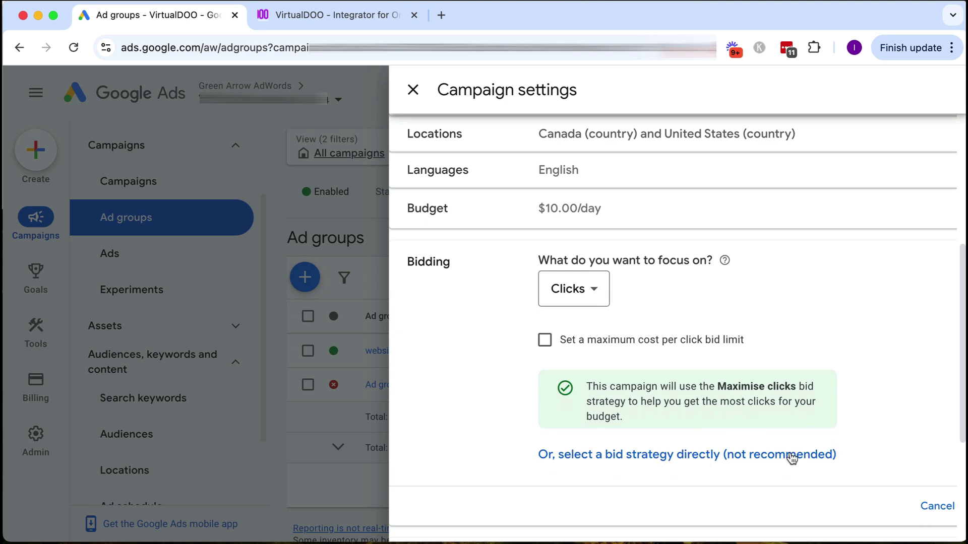
left_click(792, 459)
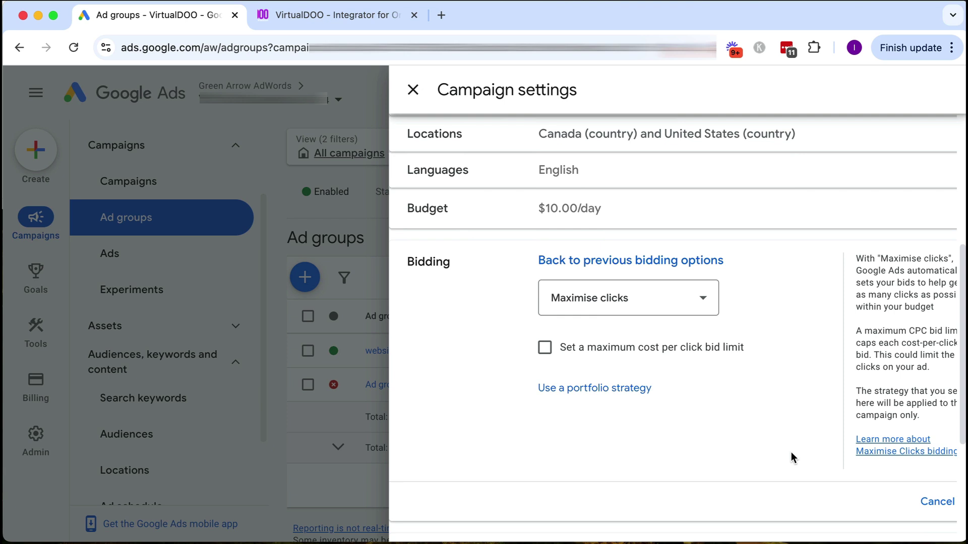
left_click(569, 299)
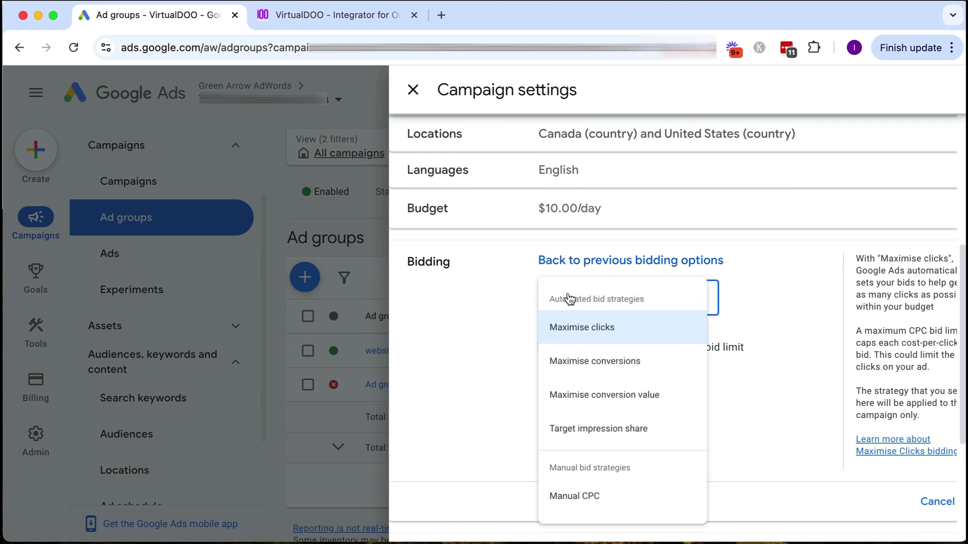
left_click(566, 512)
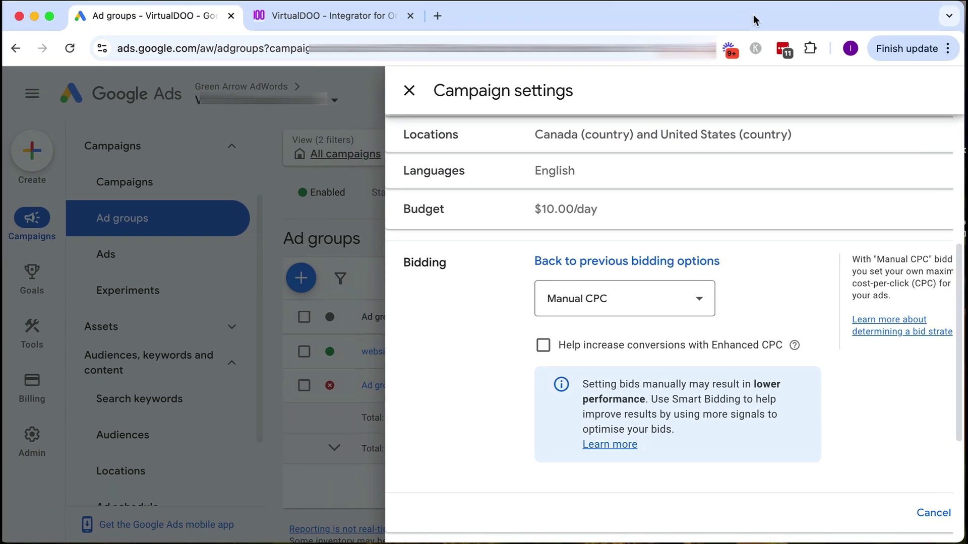
left_click_drag(964, 342, 967, 343)
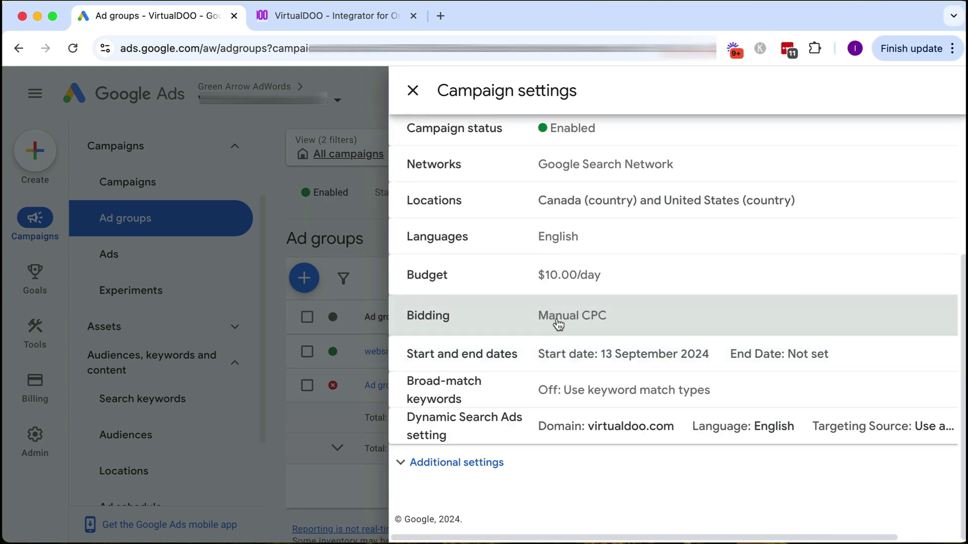
left_click(418, 92)
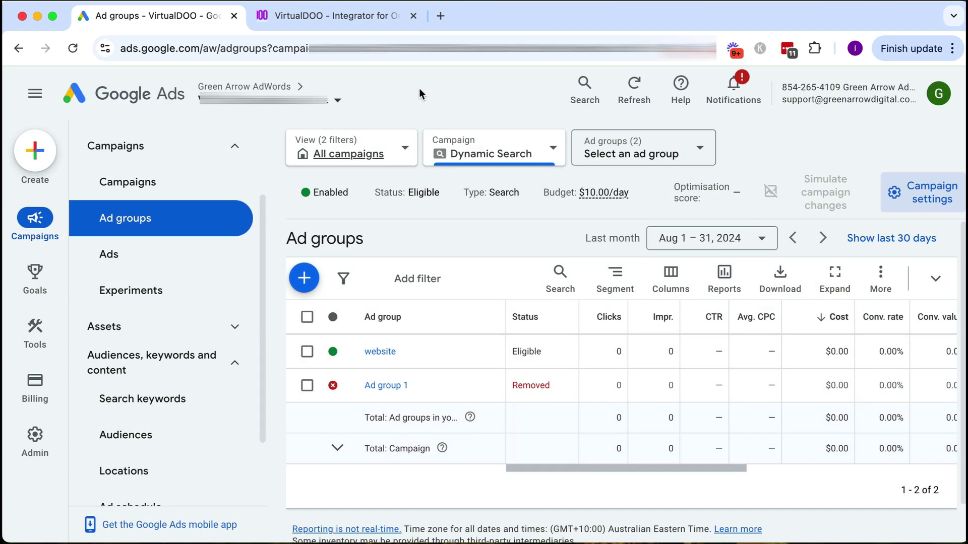
- Review the Dynamic Search campaign's daily budget on the Campaigns list, keeping it at $10.00/day
left_click(136, 194)
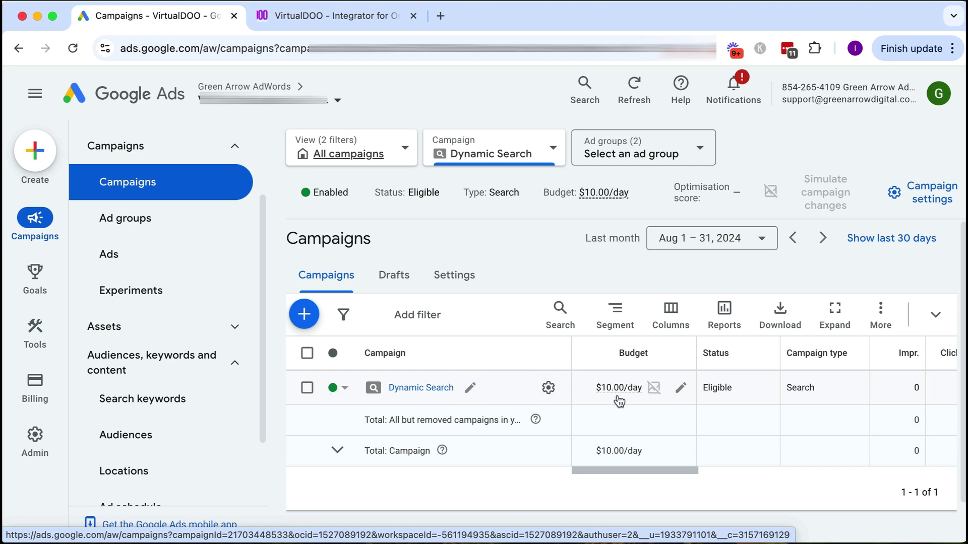
left_click(680, 388)
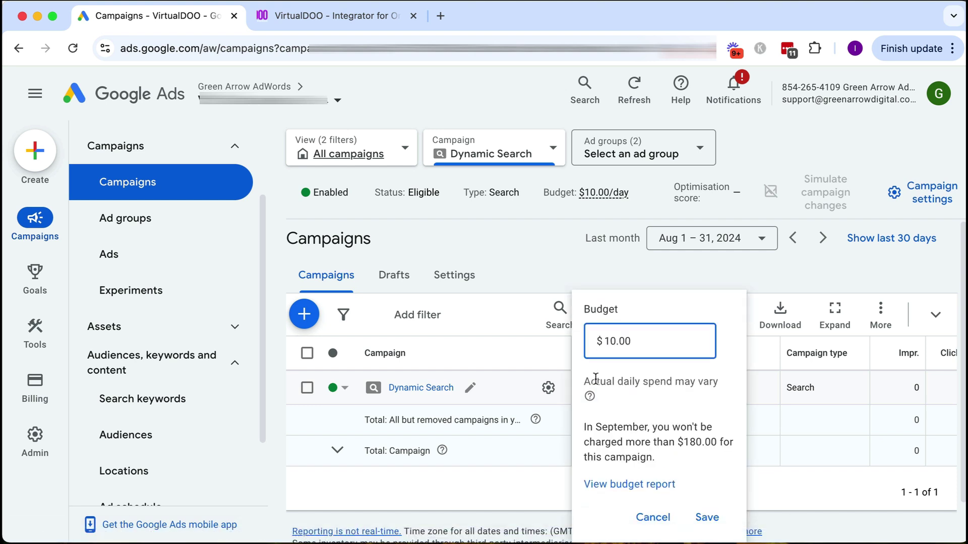
left_click(650, 517)
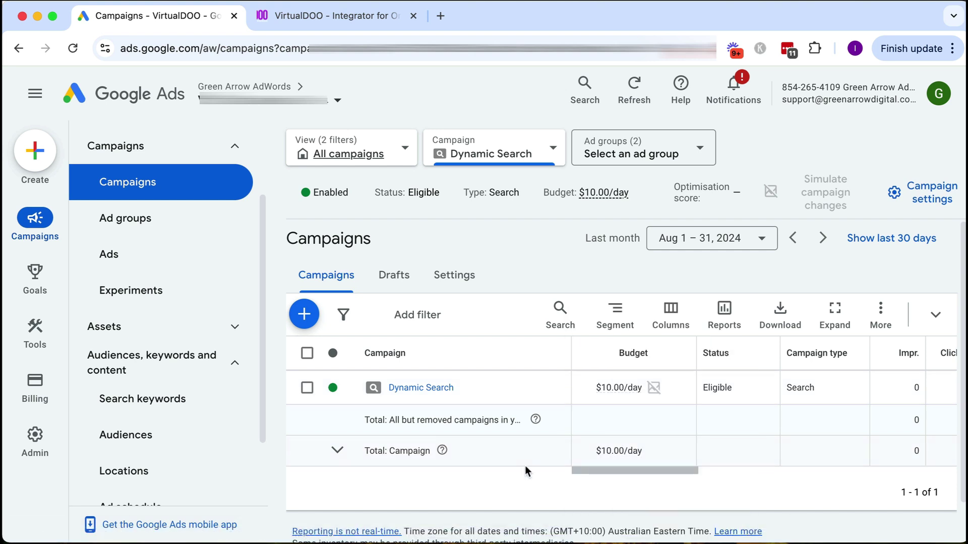